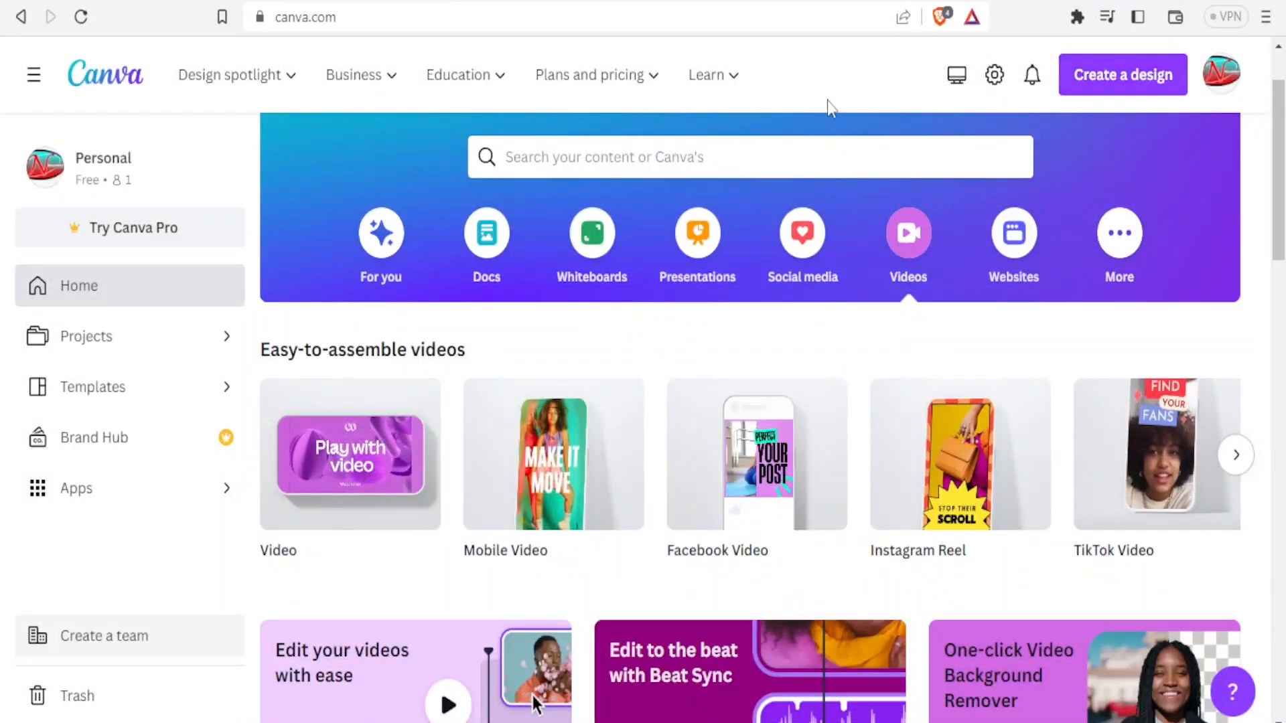
Create a blank 1920 × 1080 px Video design from the Videos category
click(670, 26)
click(670, 23)
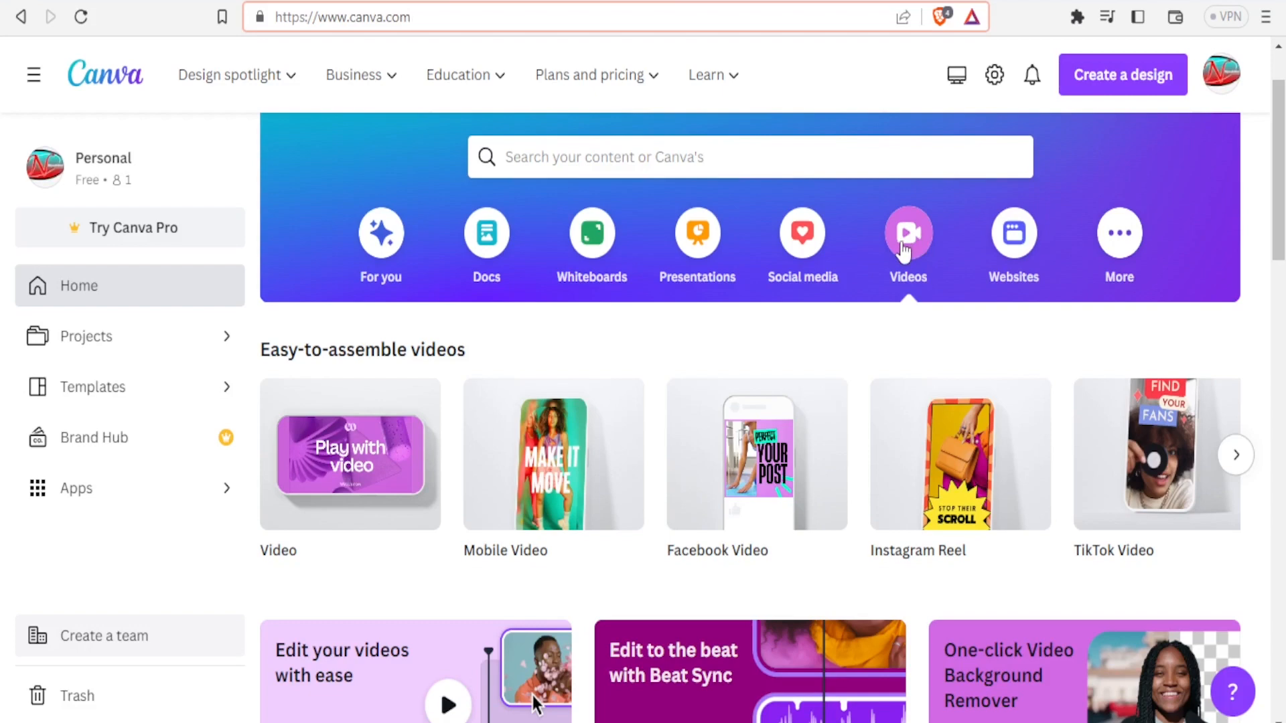
click(918, 241)
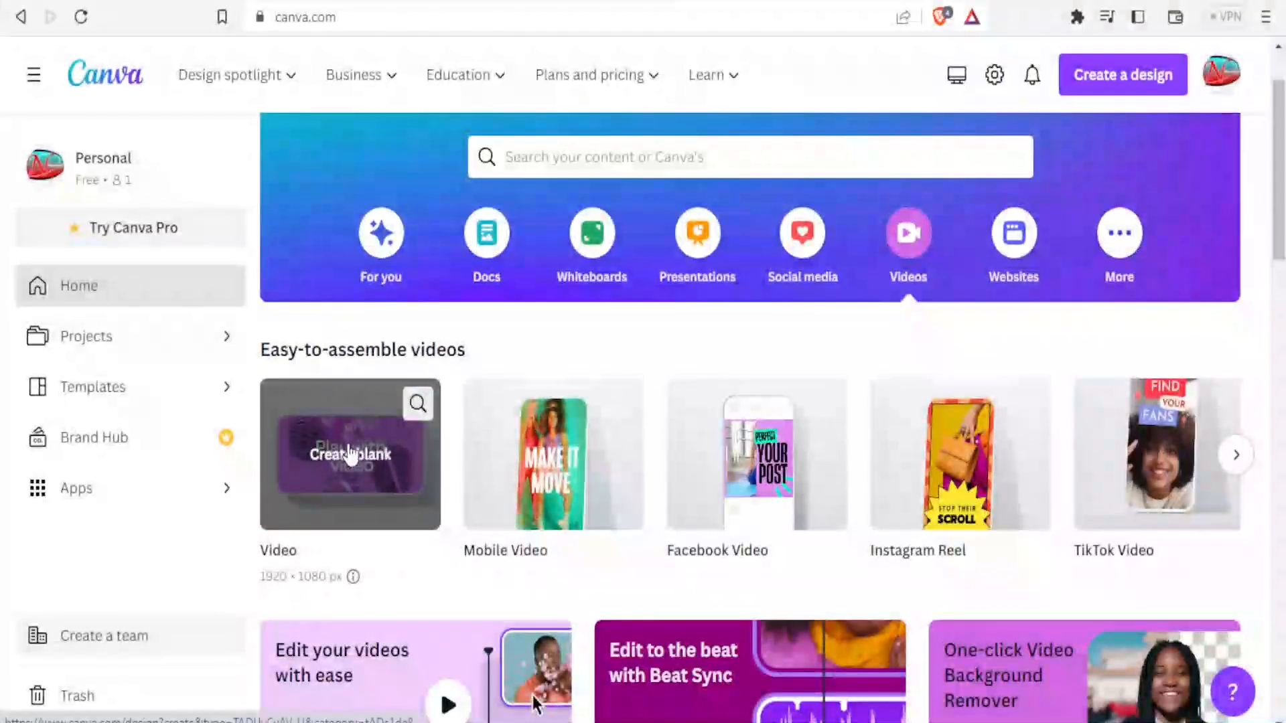
click(352, 449)
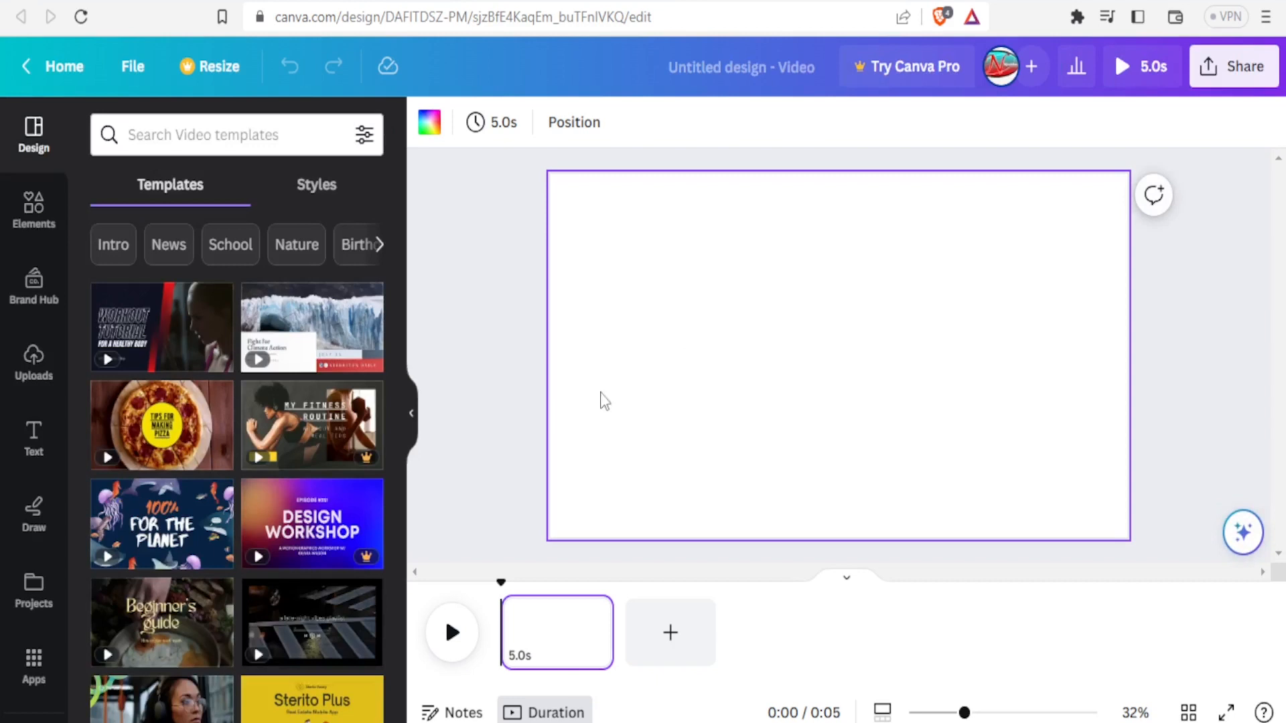
Search the elements for "happy birthday" and add the multicoloured hanging Happy Birthday graphic to the page
click(262, 136)
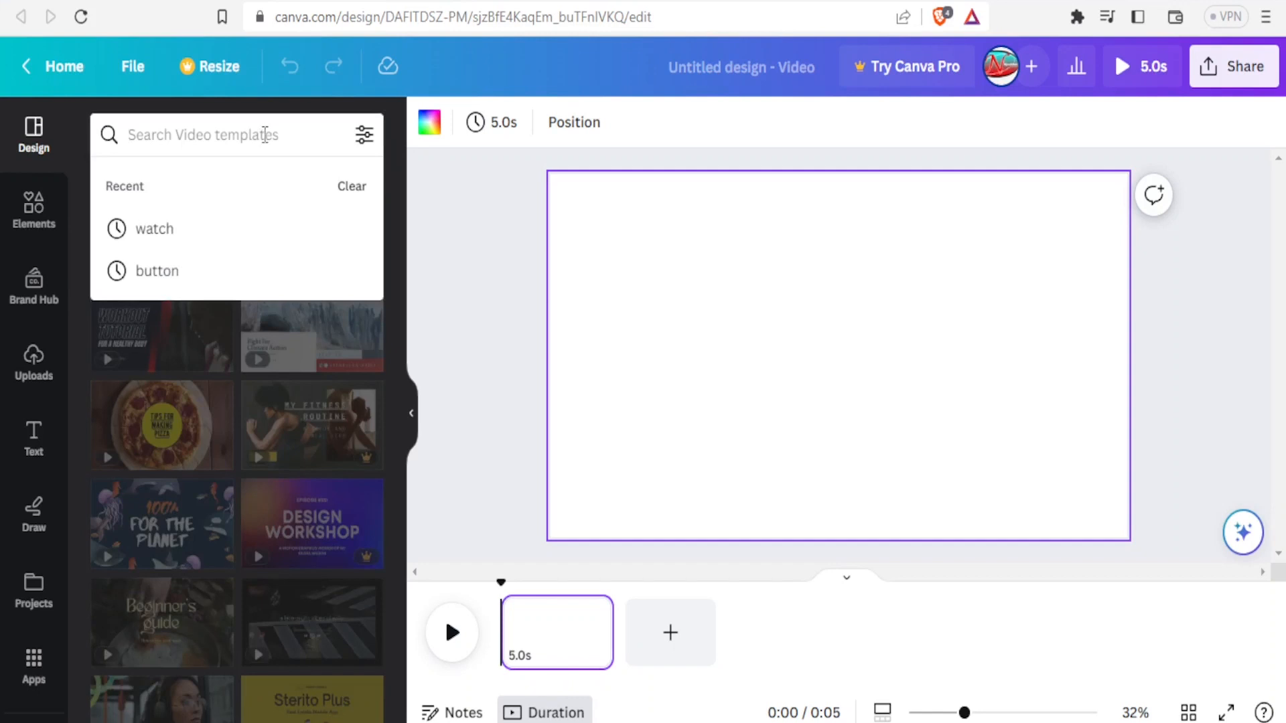
click(58, 201)
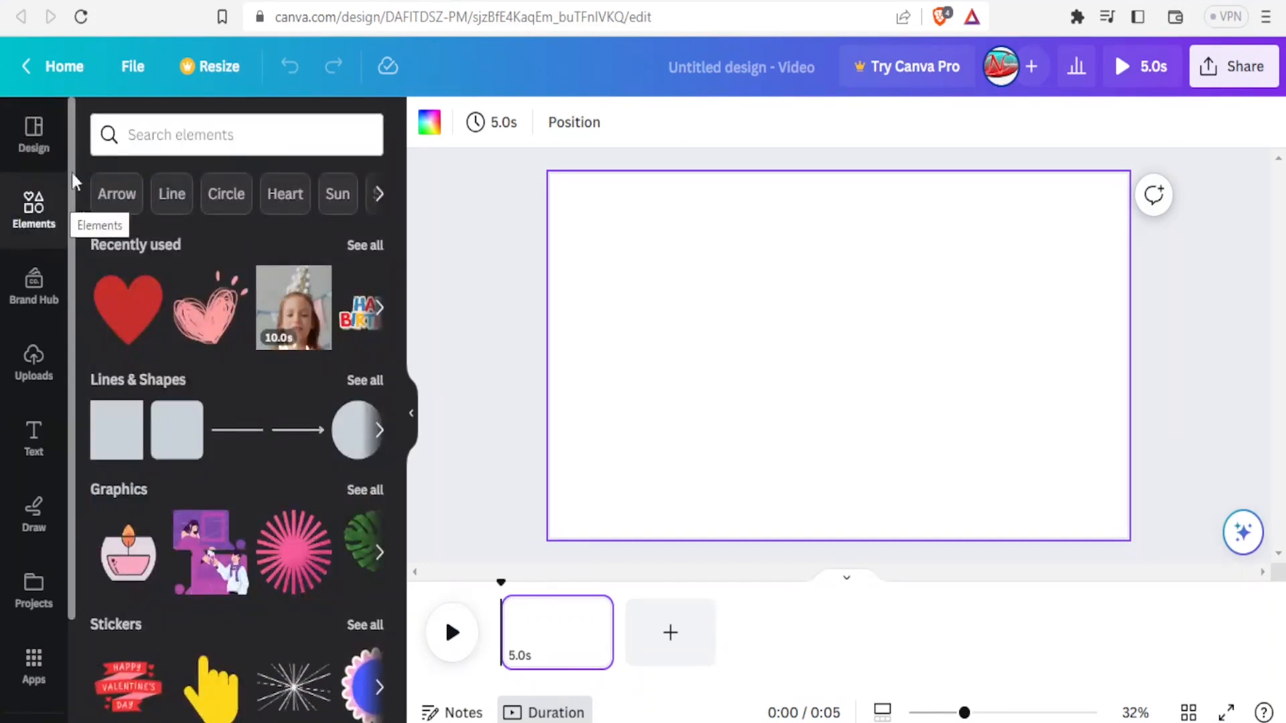
click(151, 134)
text(hap)
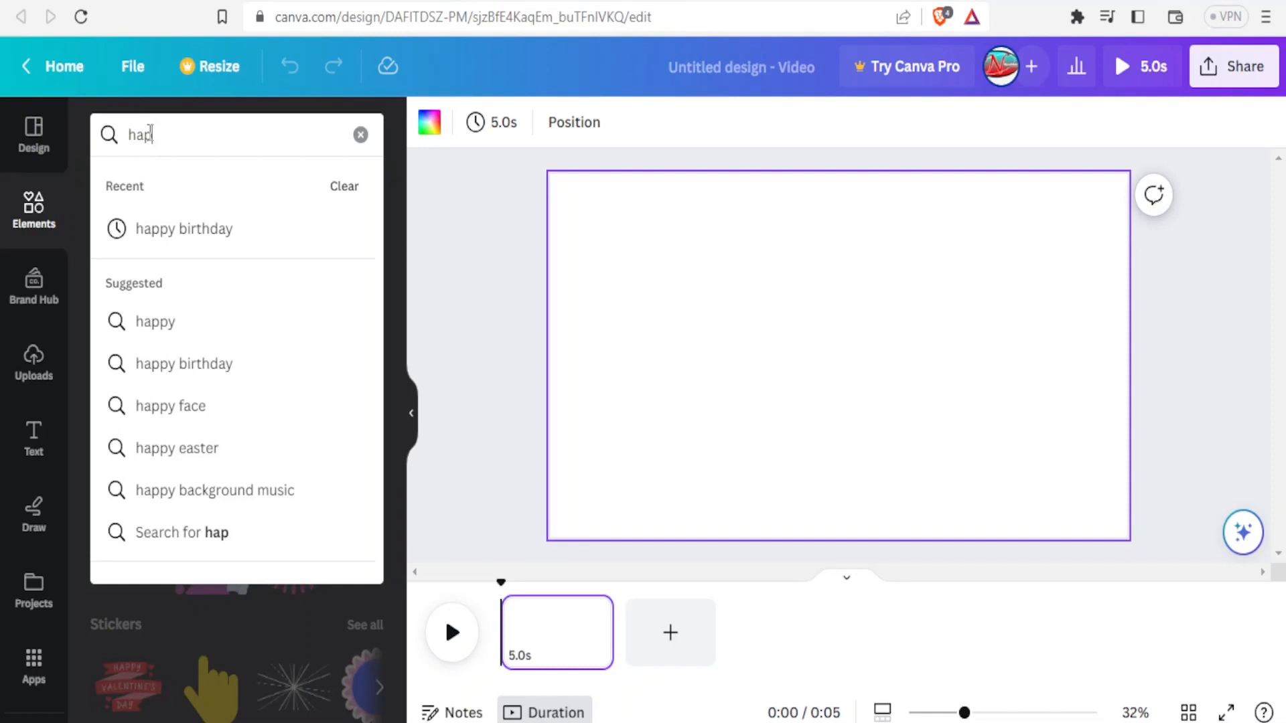
click(154, 231)
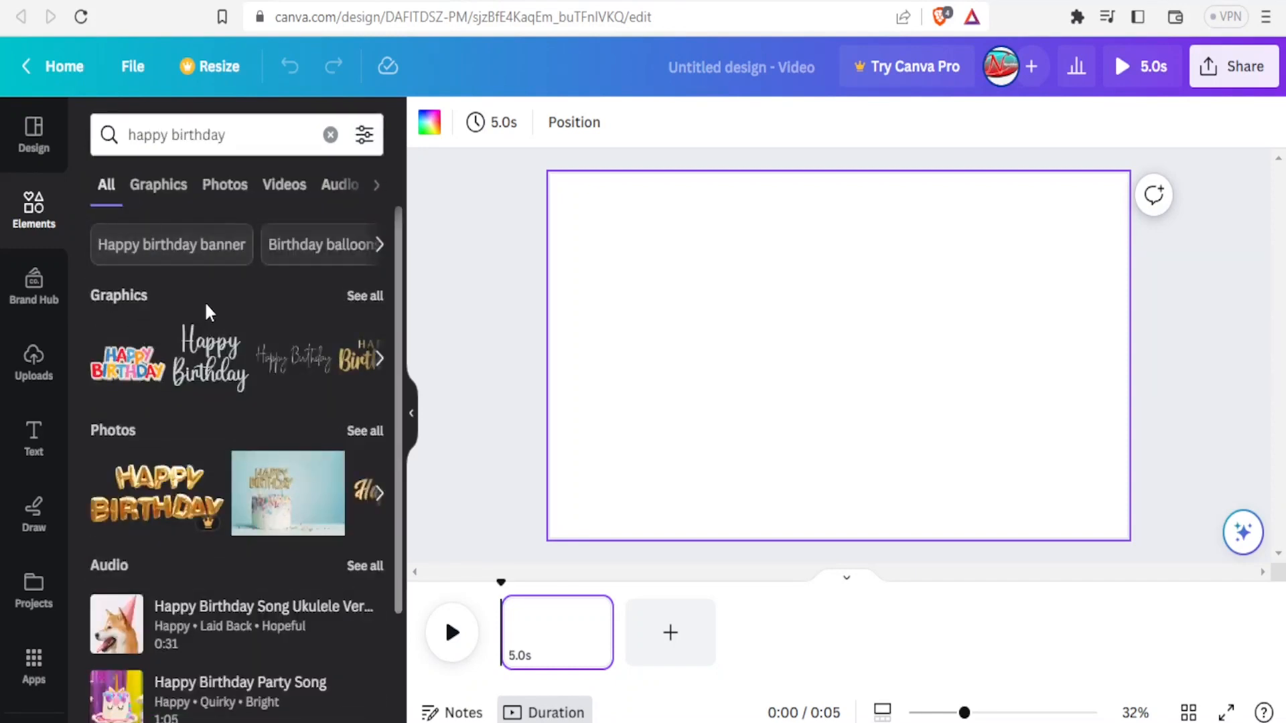
click(142, 369)
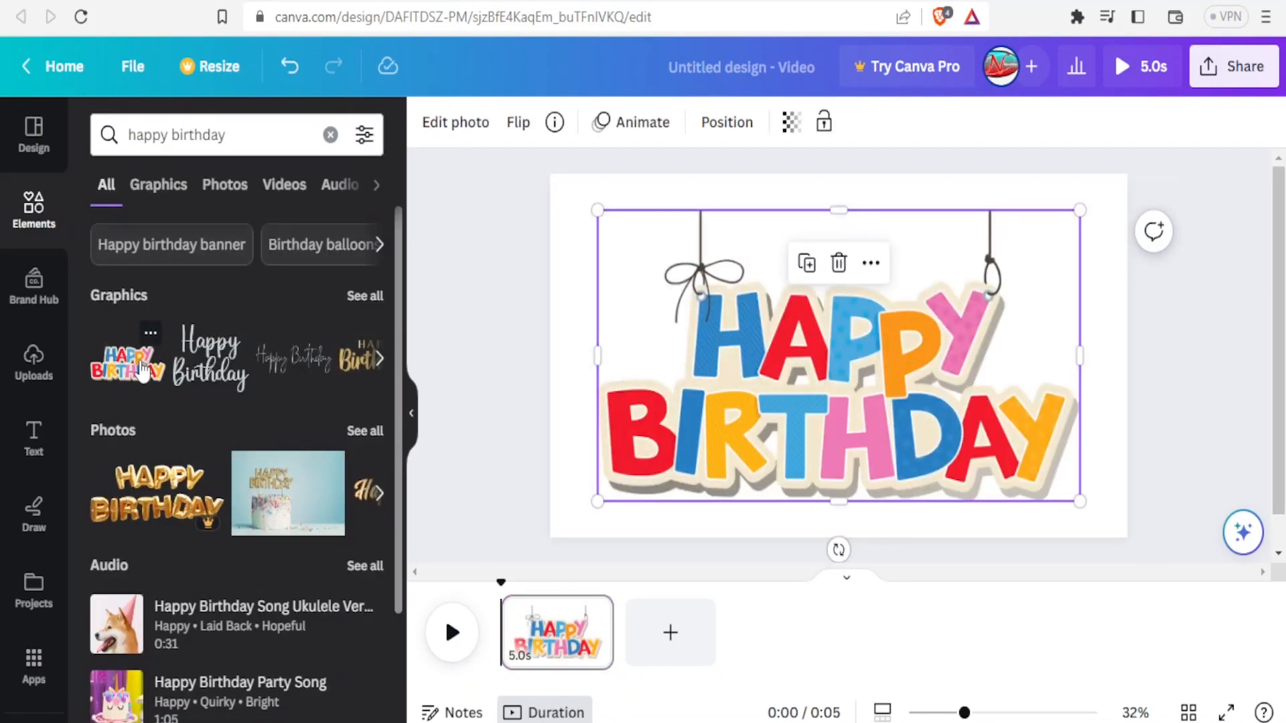
Shrink the Happy Birthday graphic and place it near the centre of the page, hanging from the top edge
drag(789, 415, 789, 379)
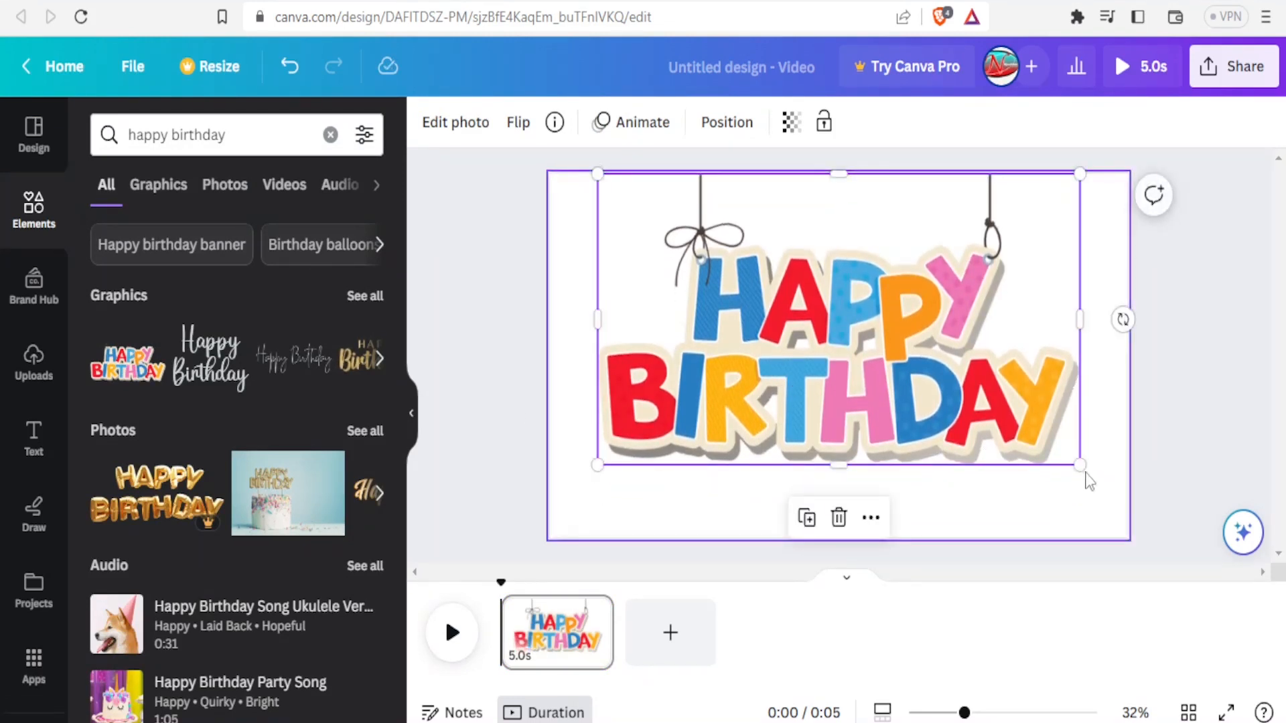
drag(1080, 464, 959, 375)
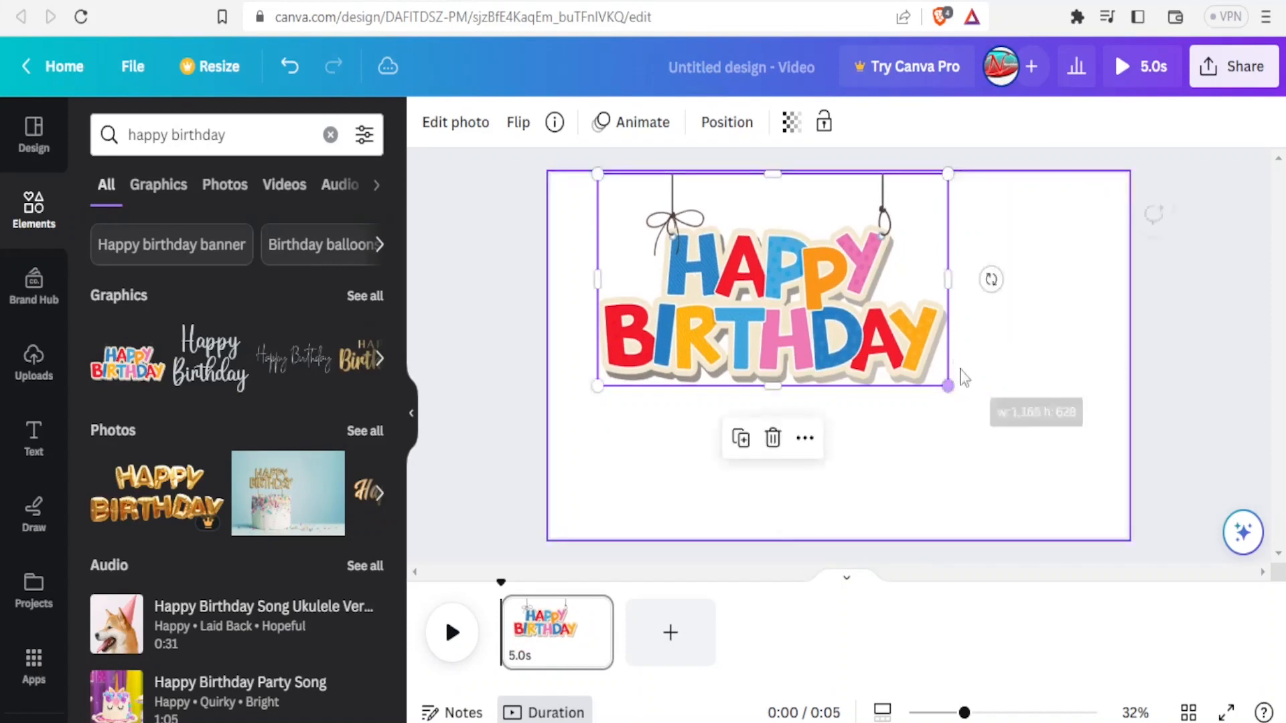
drag(878, 343, 917, 343)
drag(637, 386, 673, 364)
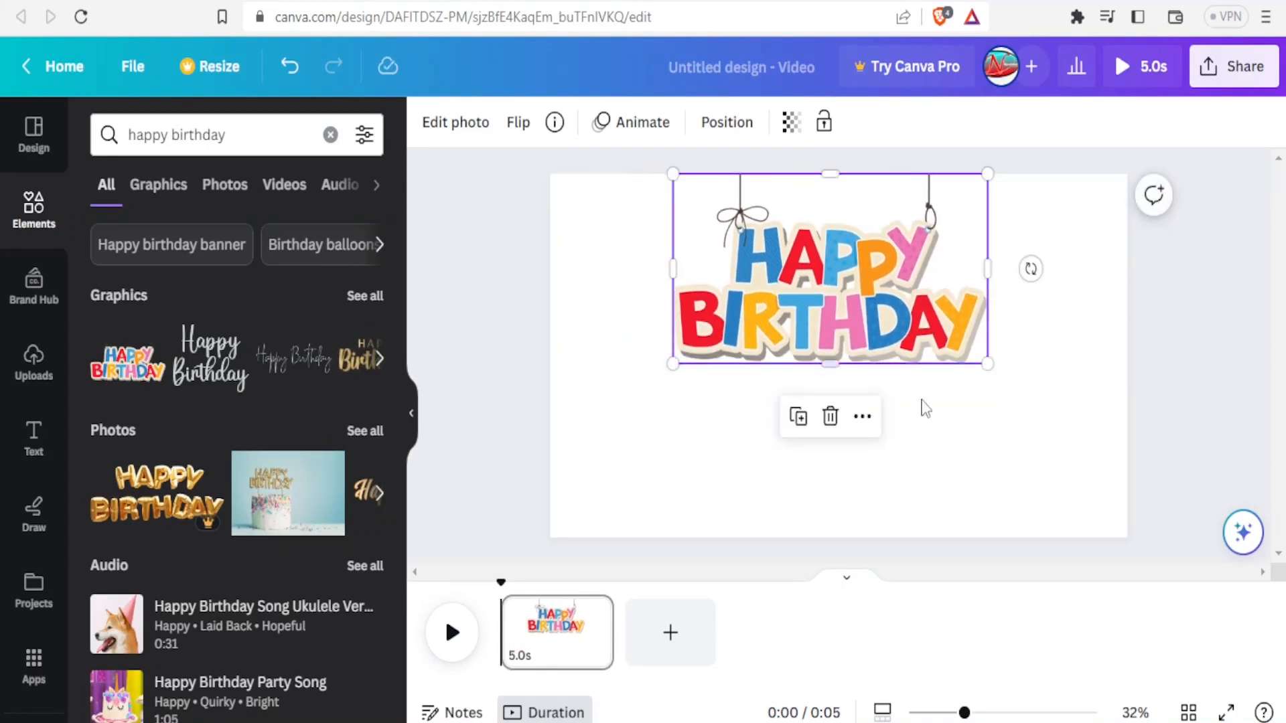
click(928, 410)
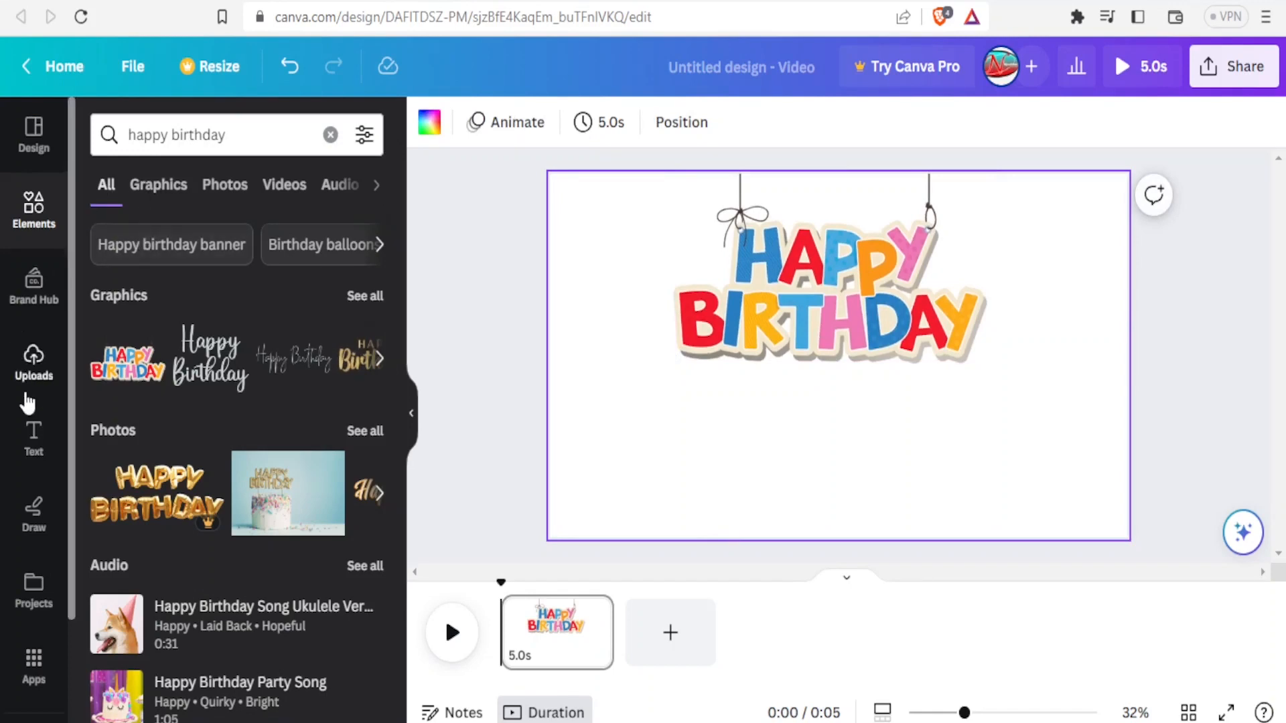
Add a heading with the birthday person's first name and enlarge it to font size 156
click(34, 442)
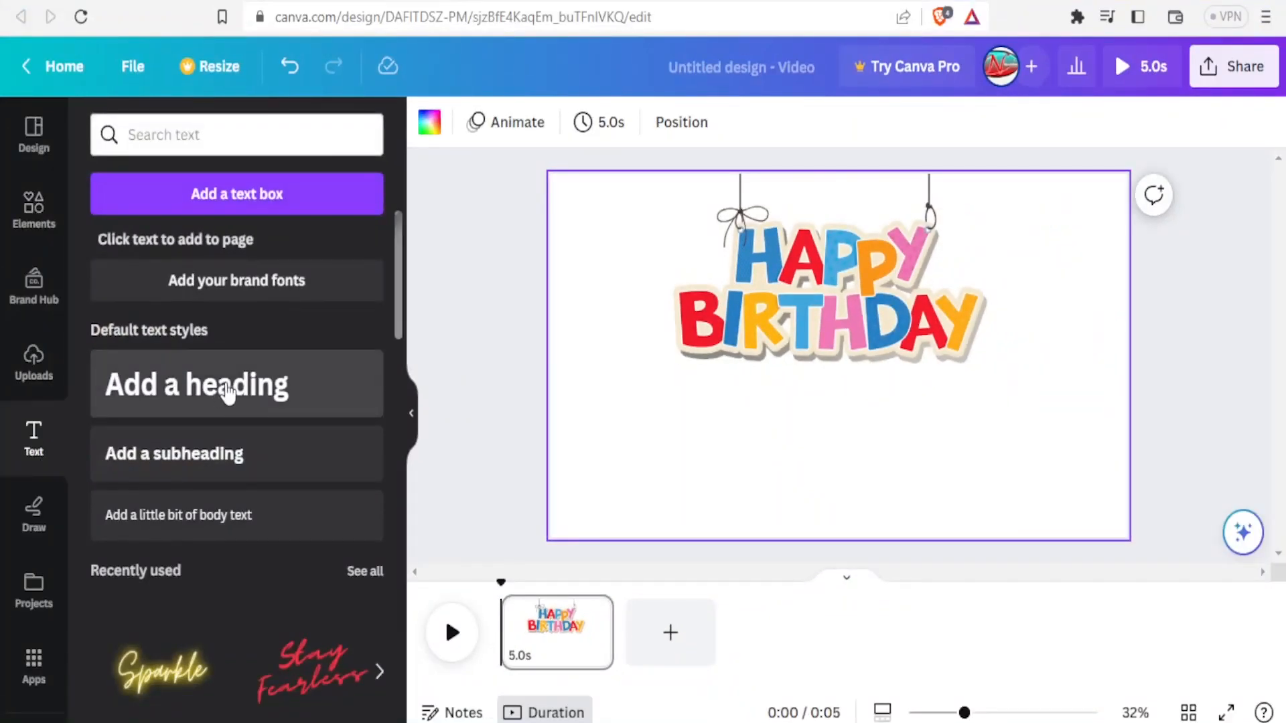
click(221, 392)
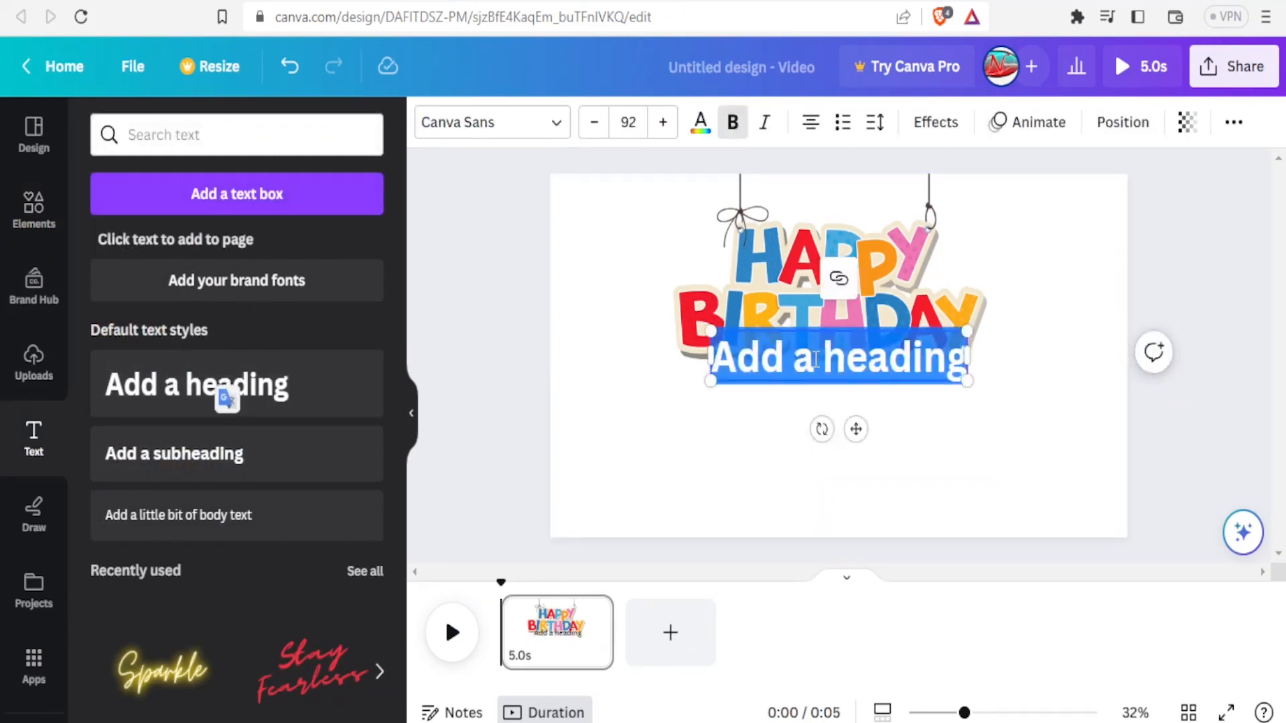
text(Melissa)
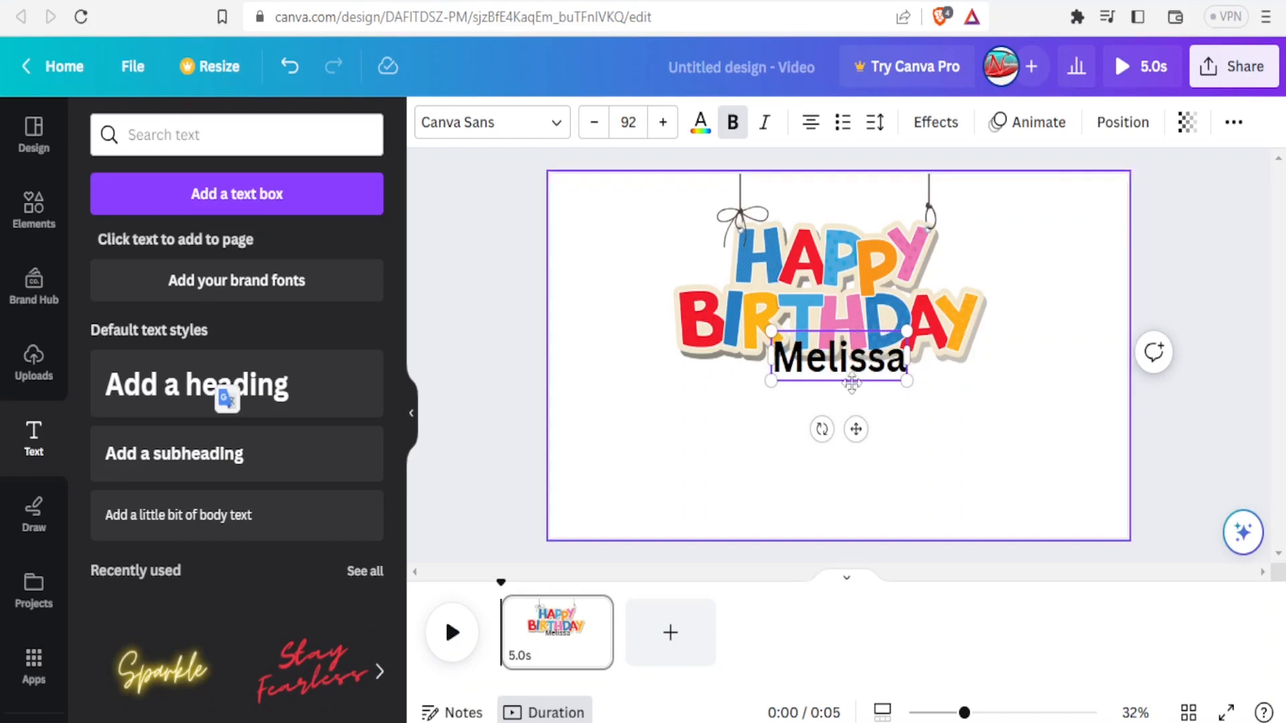
drag(906, 383, 729, 395)
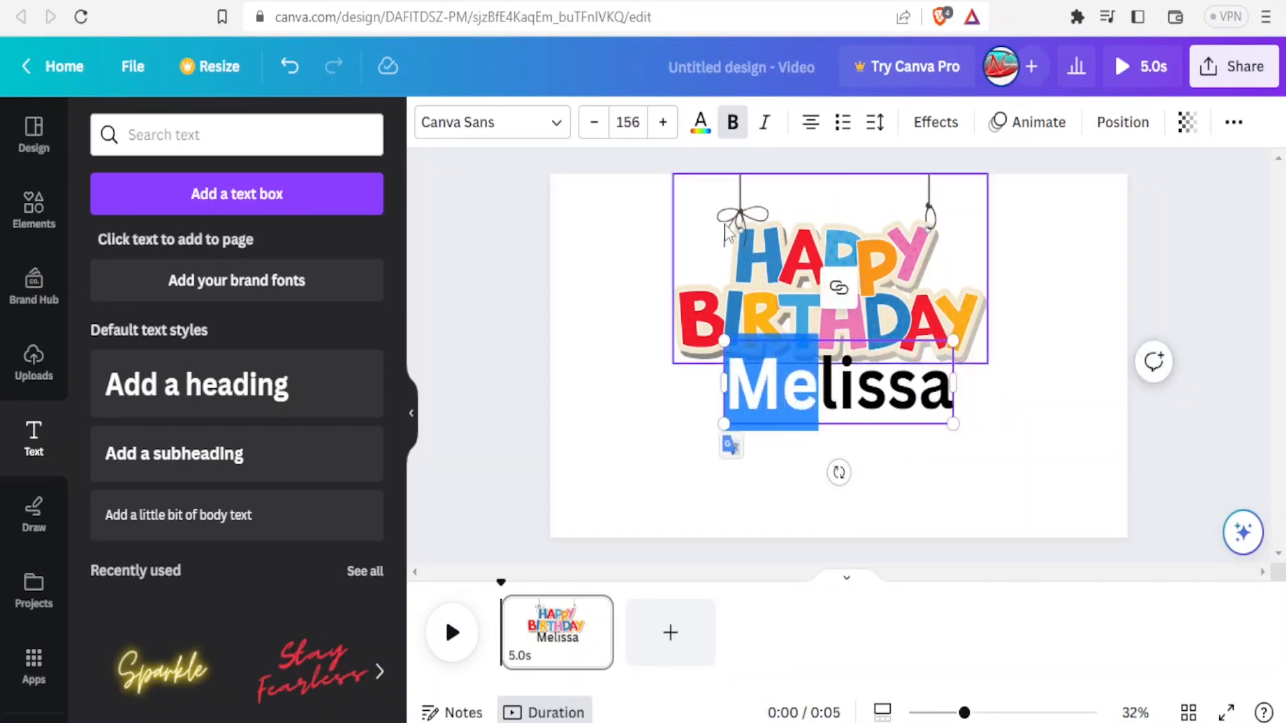
Colour the first two letters of the name heading red and the last three blue, using the photo colors
click(700, 122)
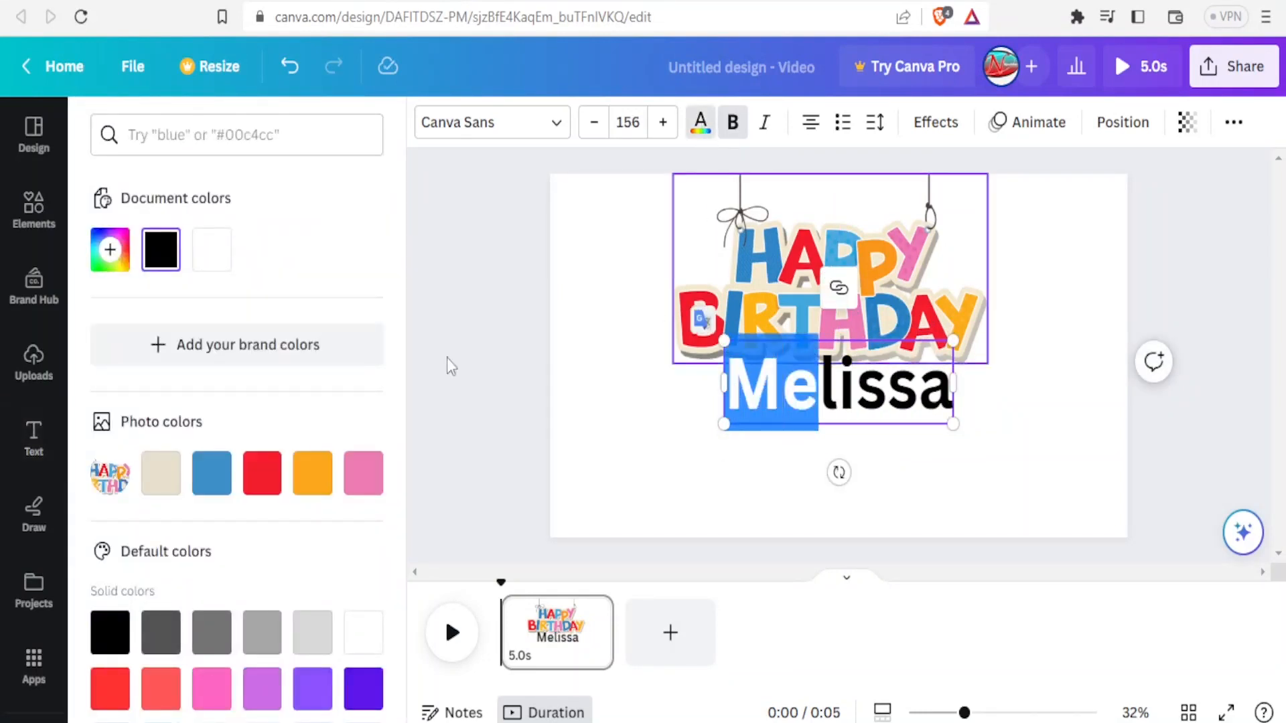
click(262, 473)
drag(859, 396, 951, 402)
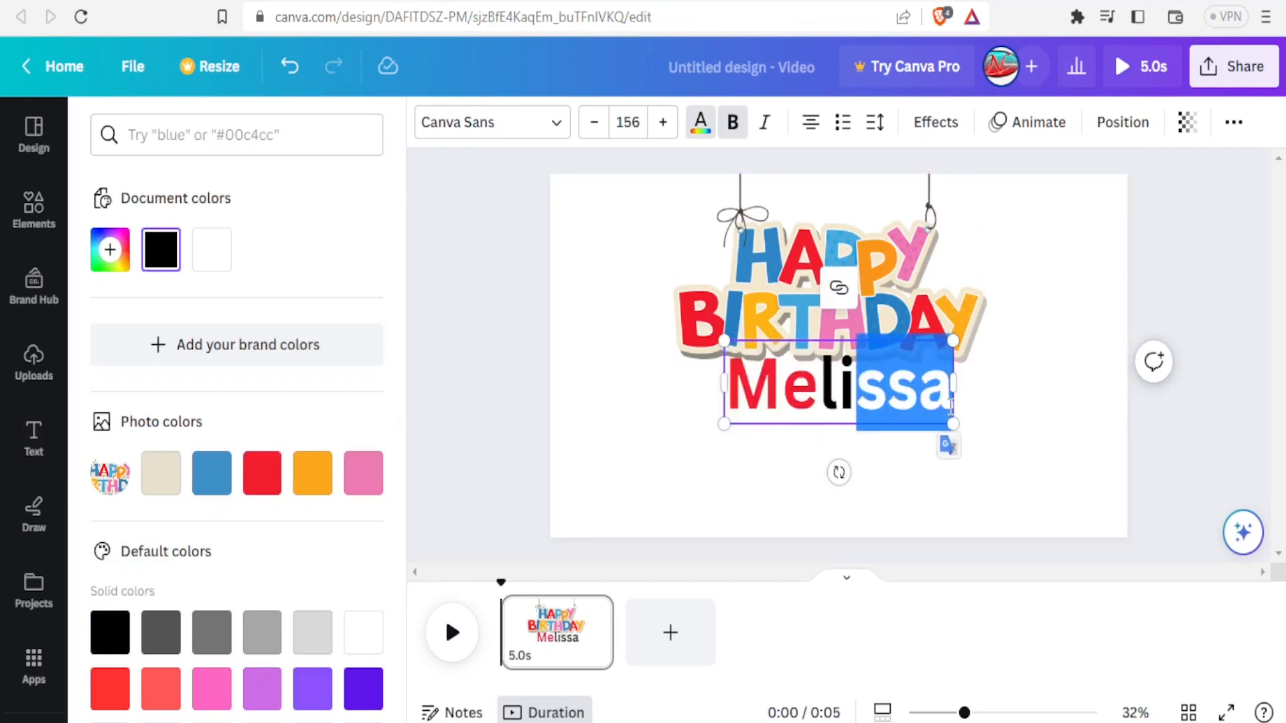
click(700, 122)
click(700, 122)
click(211, 477)
click(752, 482)
Move the name heading directly below the Happy Birthday graphic, centred on it
click(935, 394)
drag(847, 402, 834, 422)
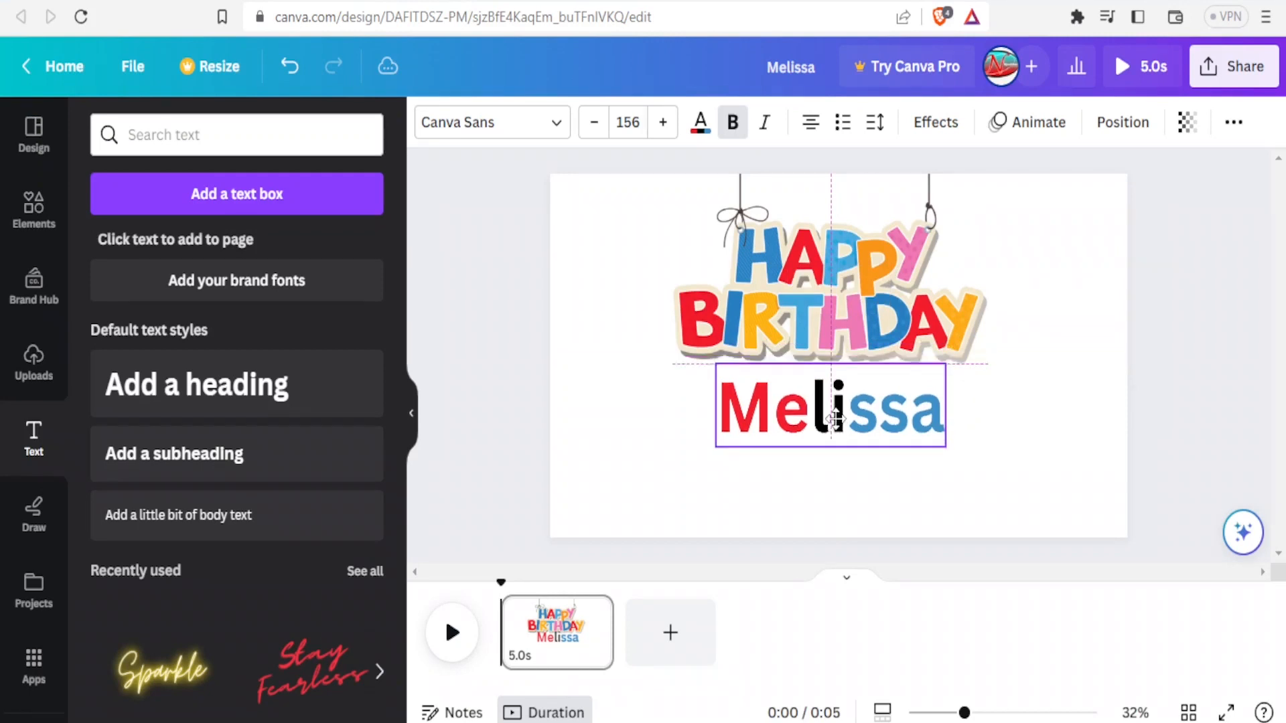
click(1040, 440)
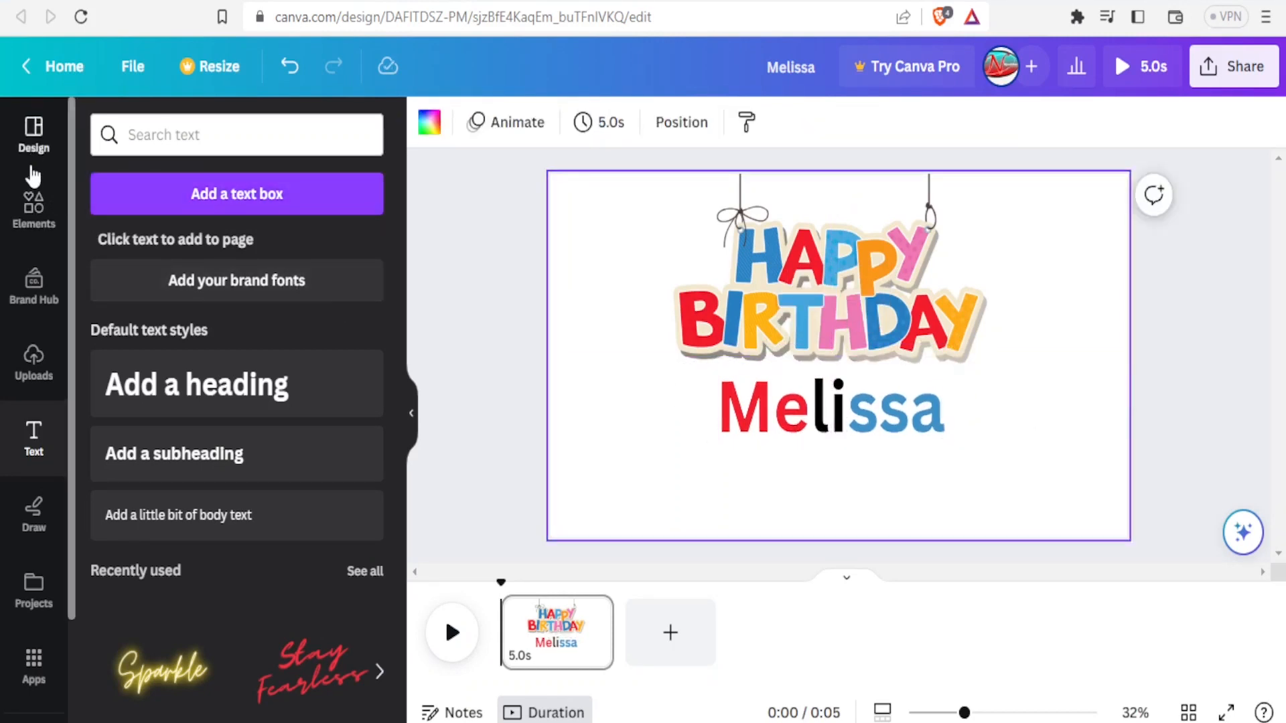
Replace the elements search with "cake"
click(34, 204)
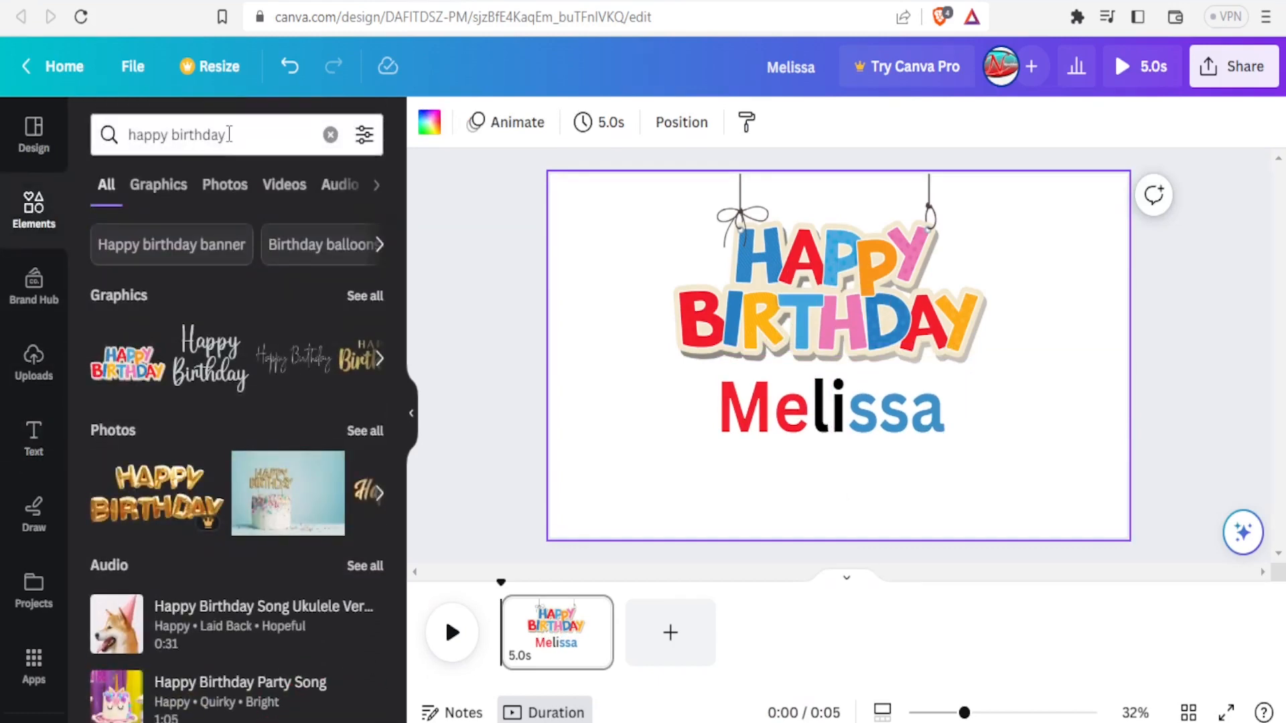
click(229, 134)
drag(229, 134, 99, 134)
text(cake)
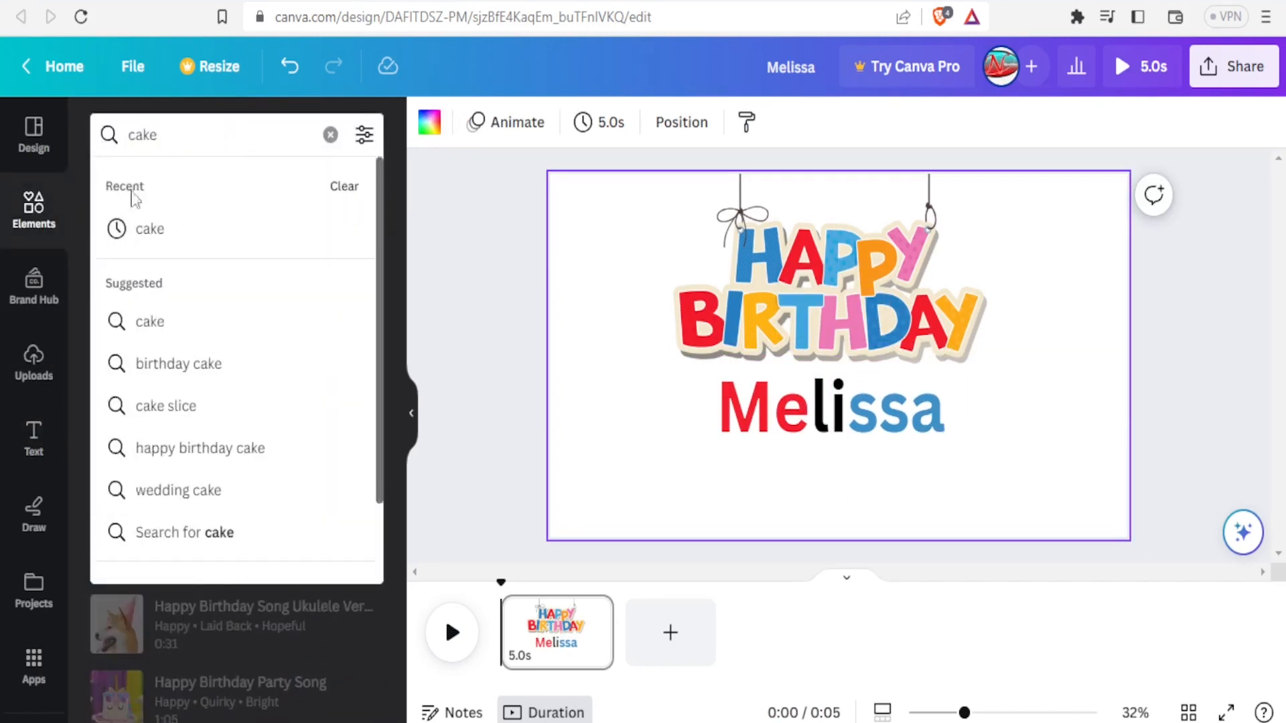
click(149, 229)
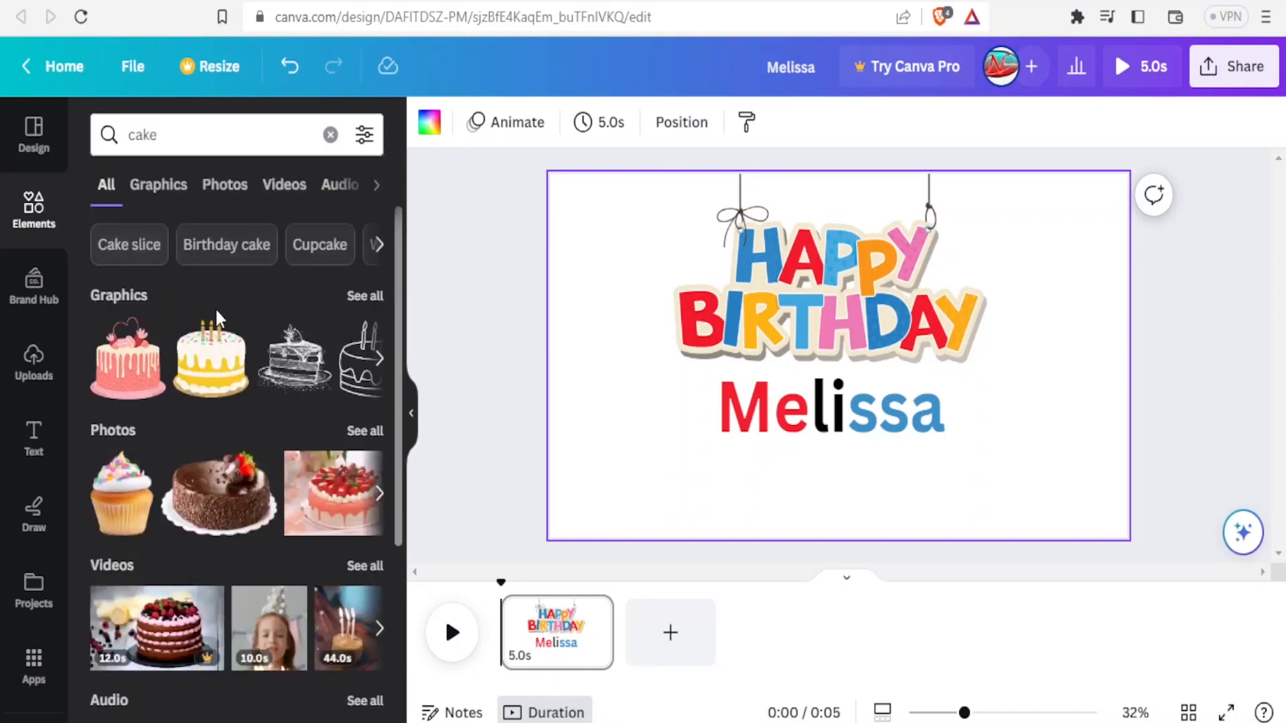
Add the 10.0s video of the girl in a party hat and place it on the page's left side
drag(398, 307, 396, 395)
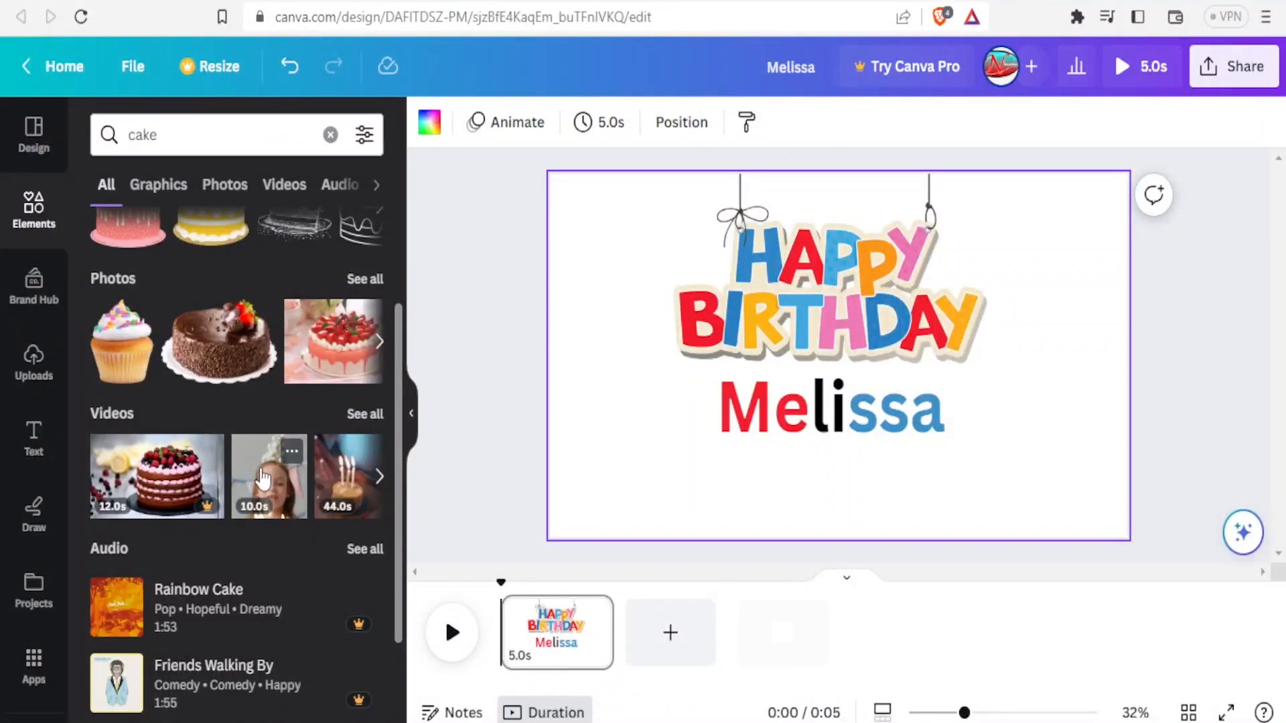
click(262, 478)
drag(795, 330, 635, 319)
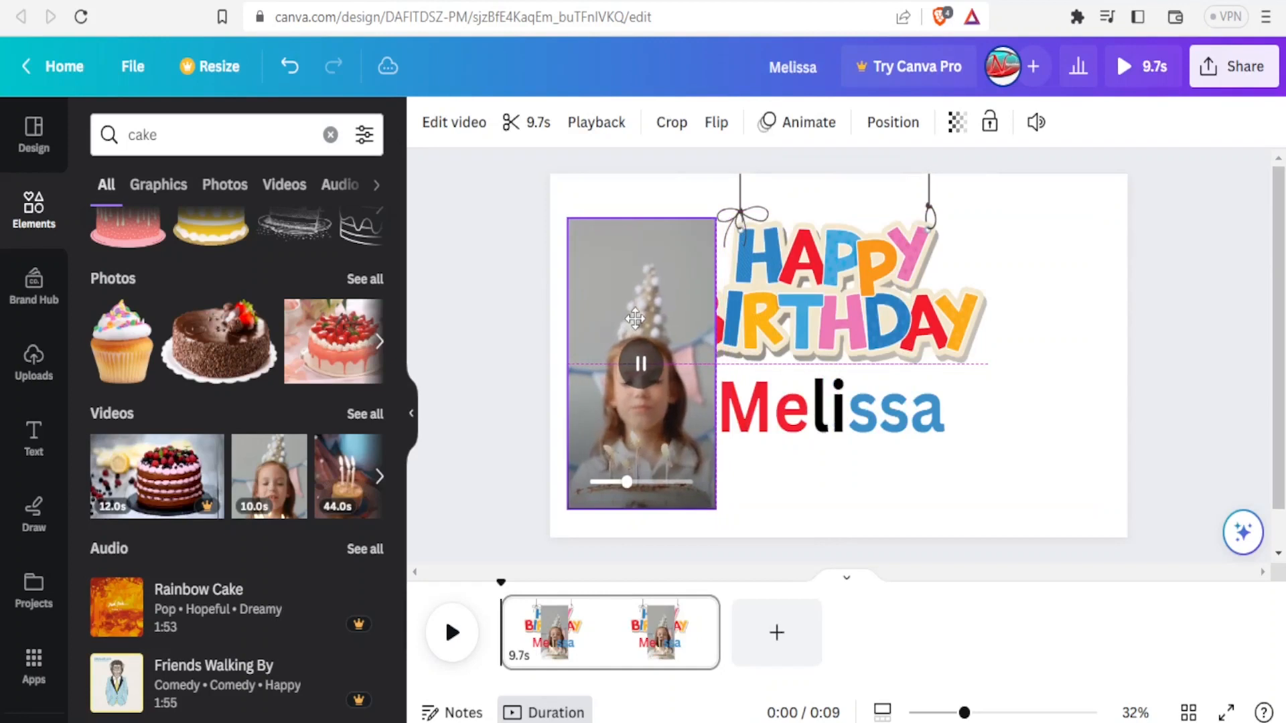
Shift the Happy Birthday graphic and the name heading to the right, clear of the girl's video
click(816, 256)
drag(816, 257, 901, 256)
click(818, 415)
drag(819, 415, 906, 427)
Enlarge the girl's video to the full page height and align it flush with the page's left edge
click(671, 327)
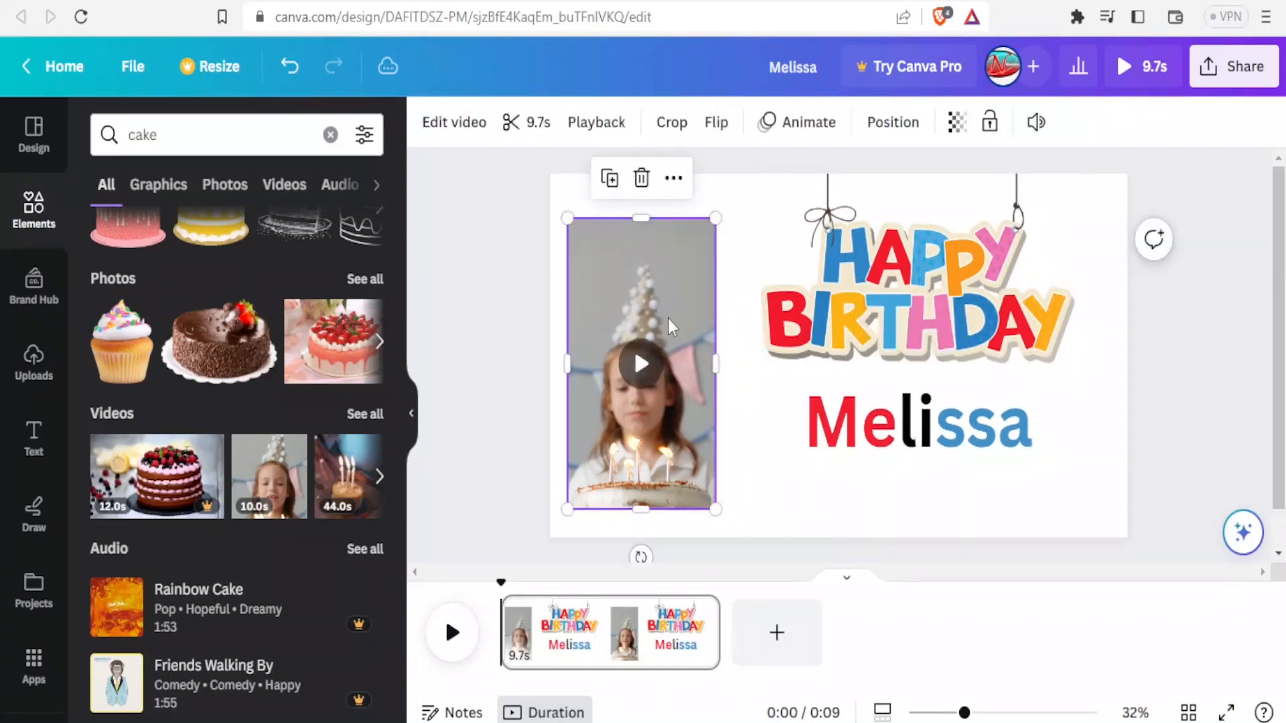
drag(714, 219, 738, 174)
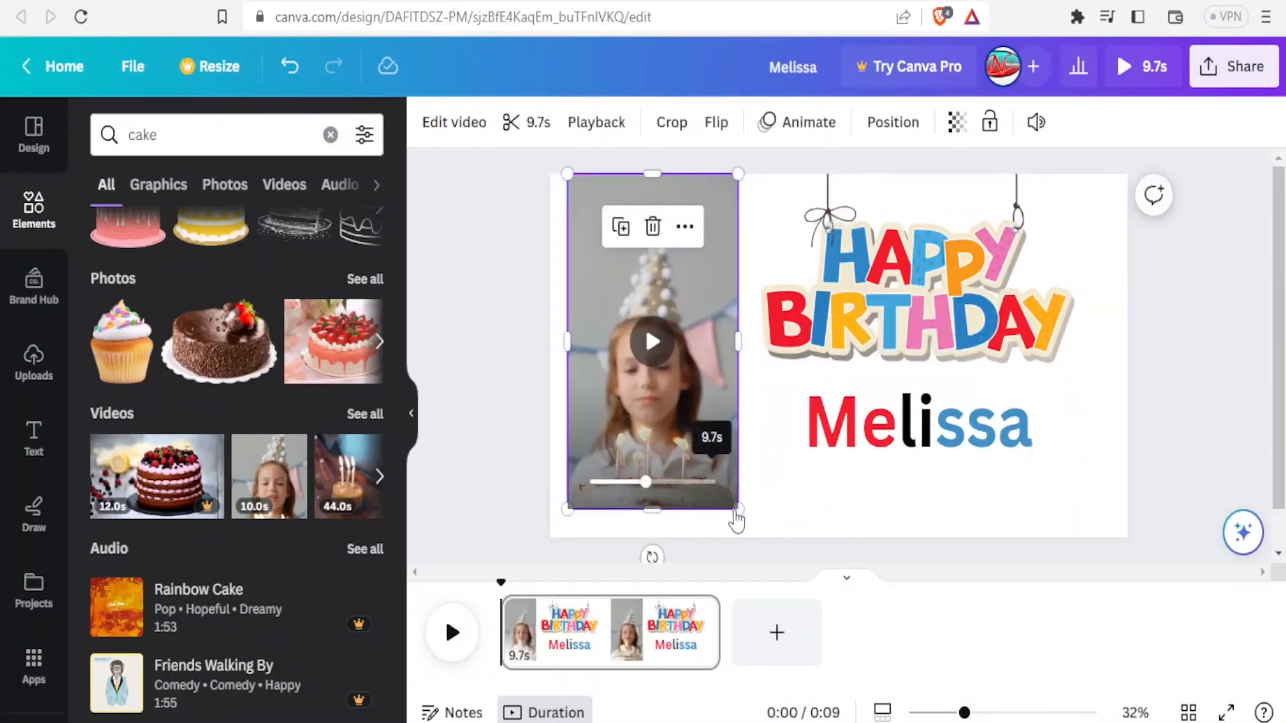
drag(738, 510, 752, 533)
mouse_move(722, 468)
mouse_down()
mouse_move(705, 468)
mouse_move(714, 478)
mouse_up()
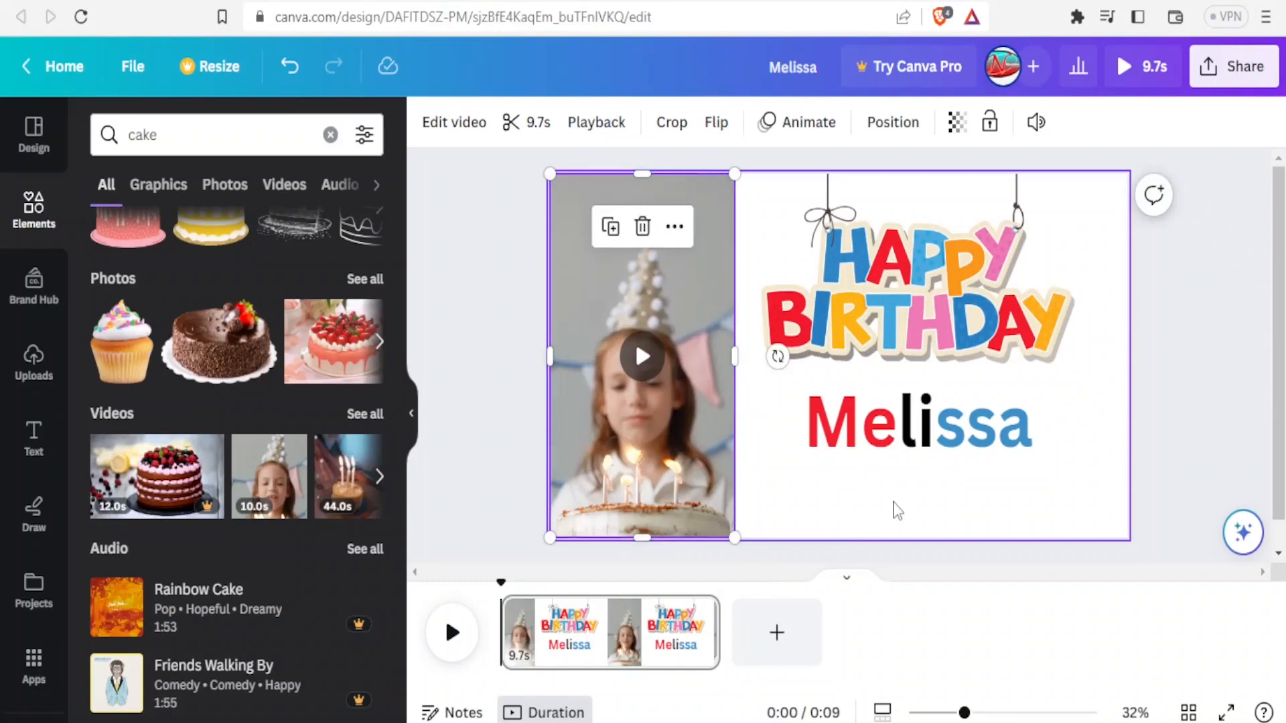
click(892, 511)
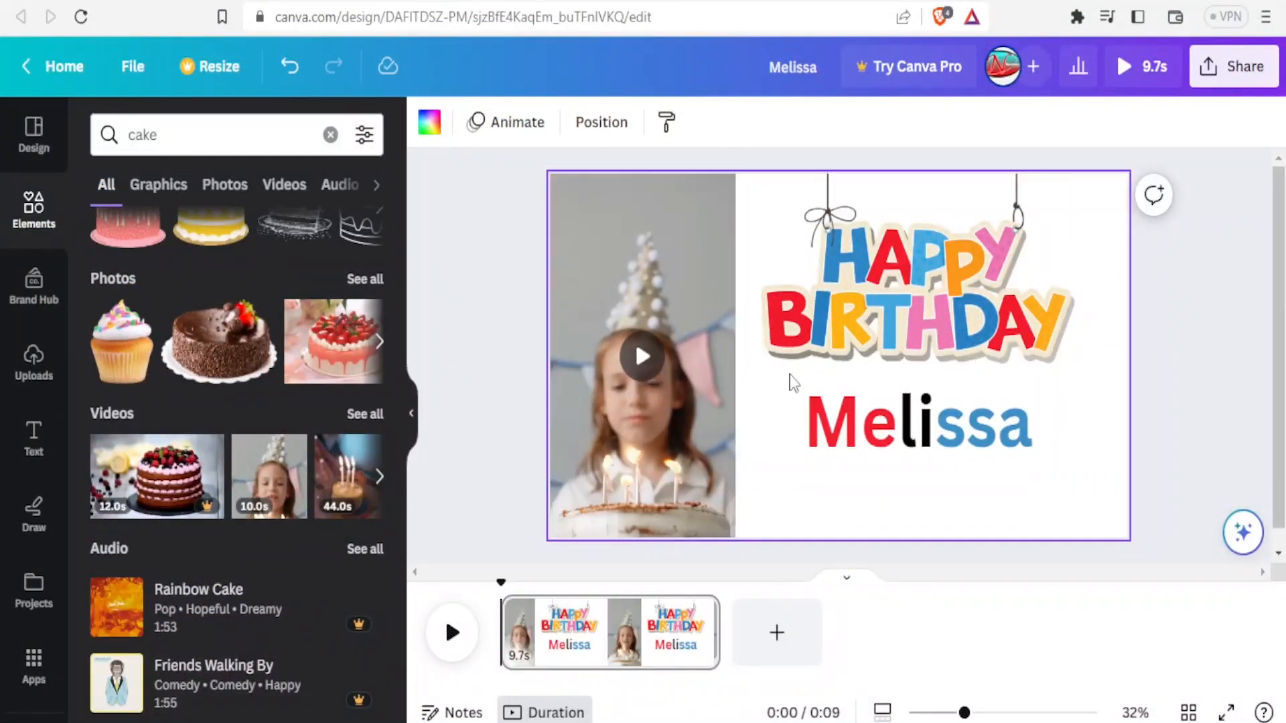
click(920, 466)
click(813, 496)
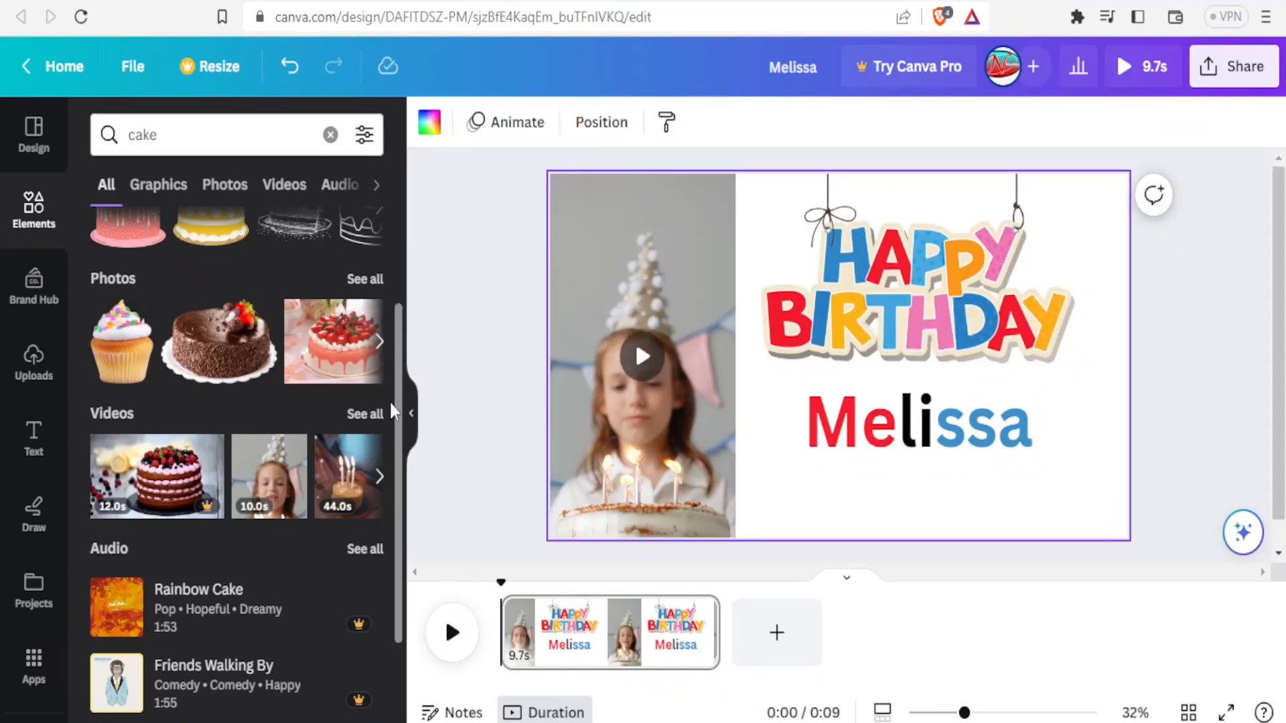
Search the elements for "heart" and add the photo of two interlocking red rose hearts to the page
drag(399, 387, 409, 258)
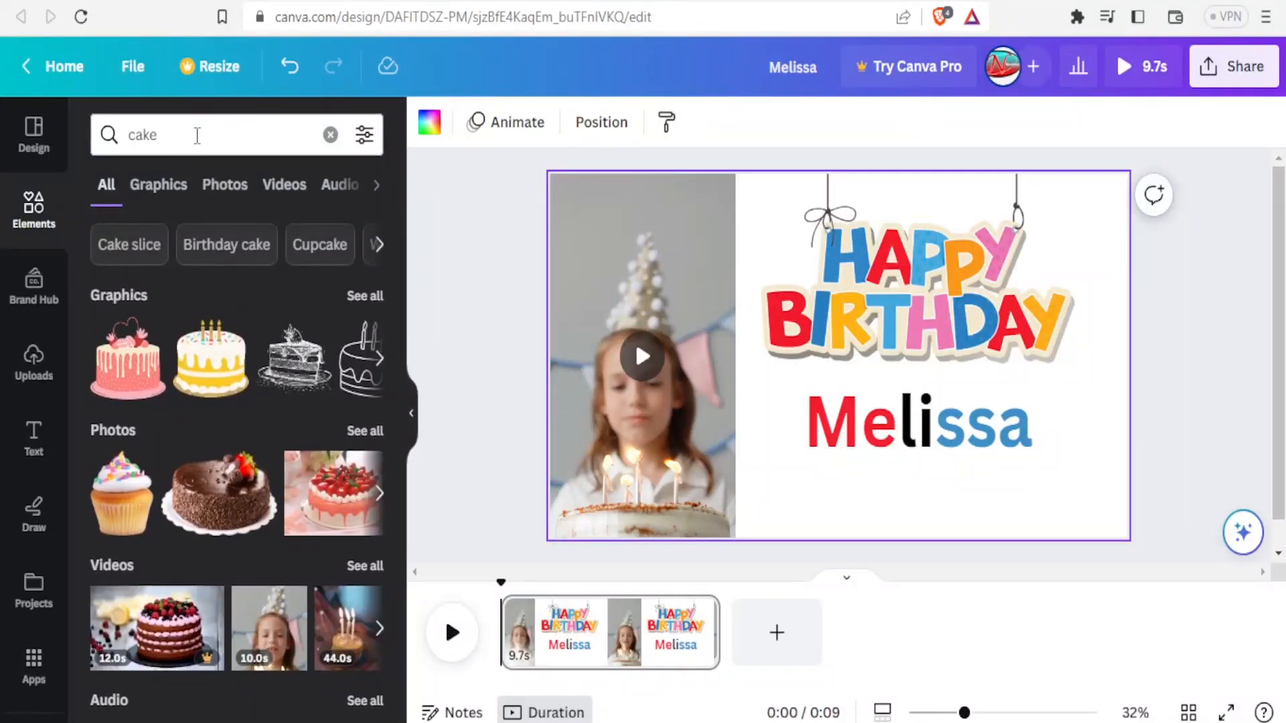
drag(188, 135, 105, 129)
text(eart)
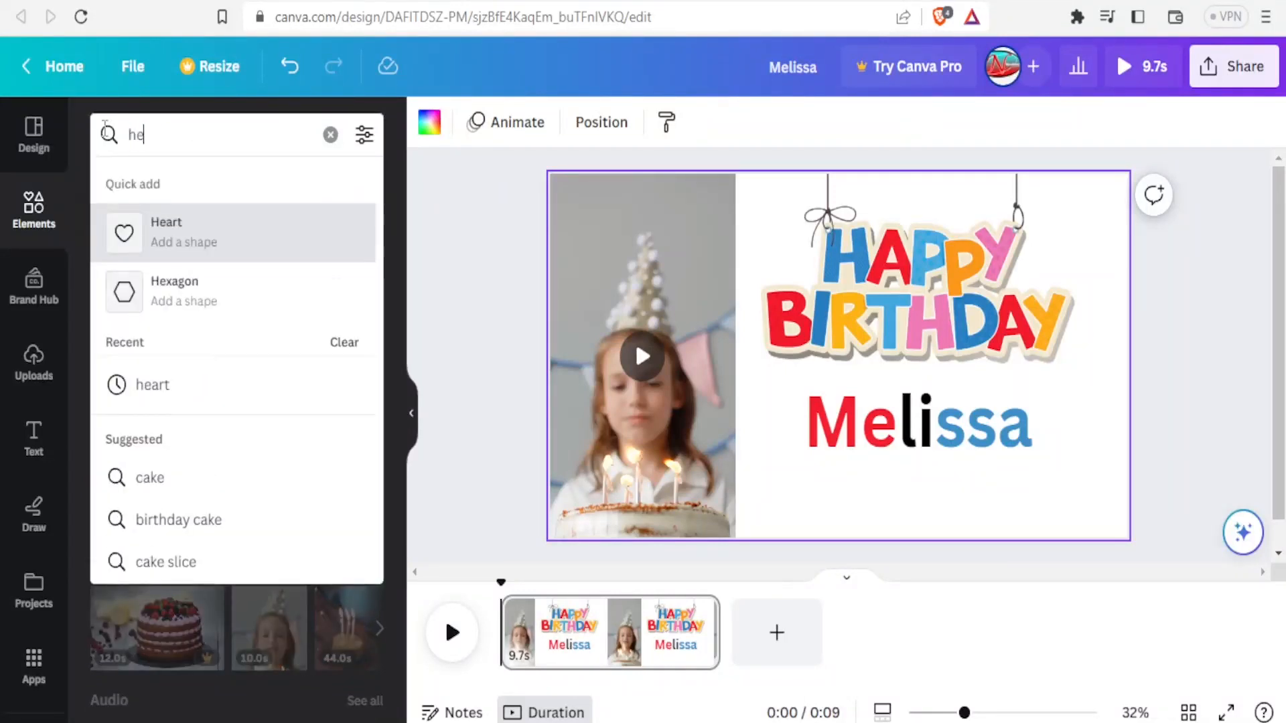
key(Return)
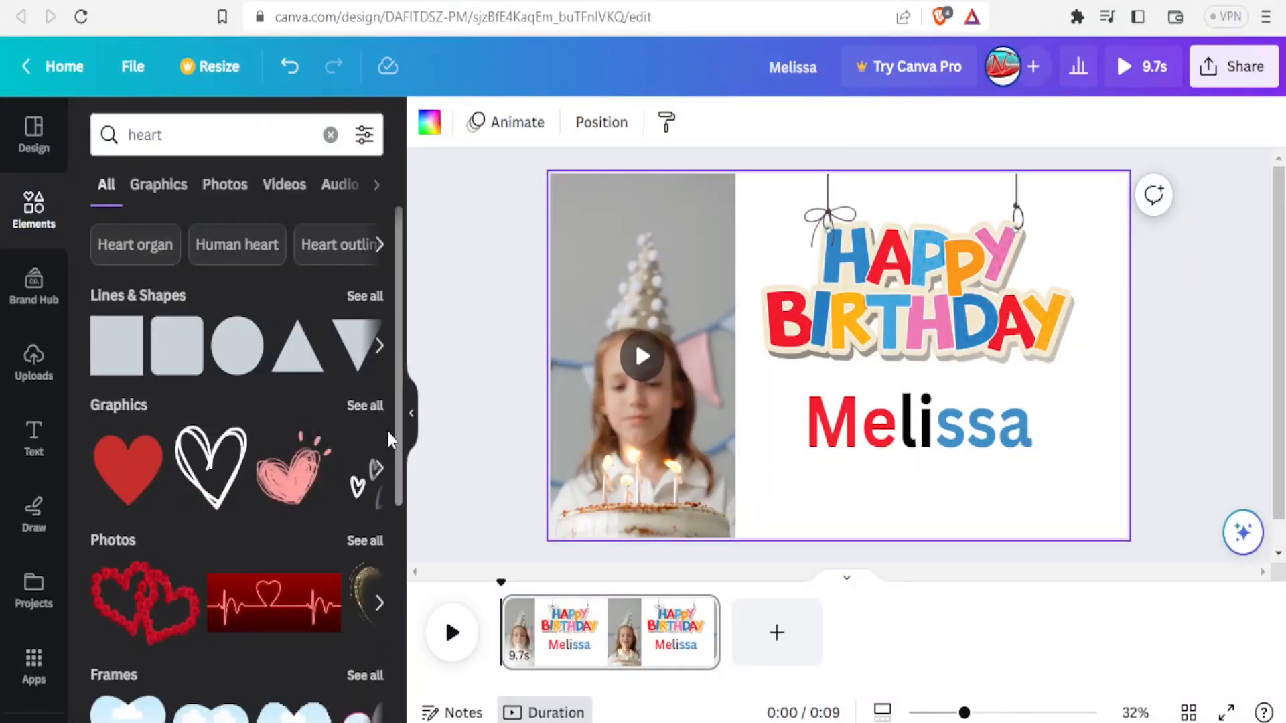
drag(393, 428, 396, 508)
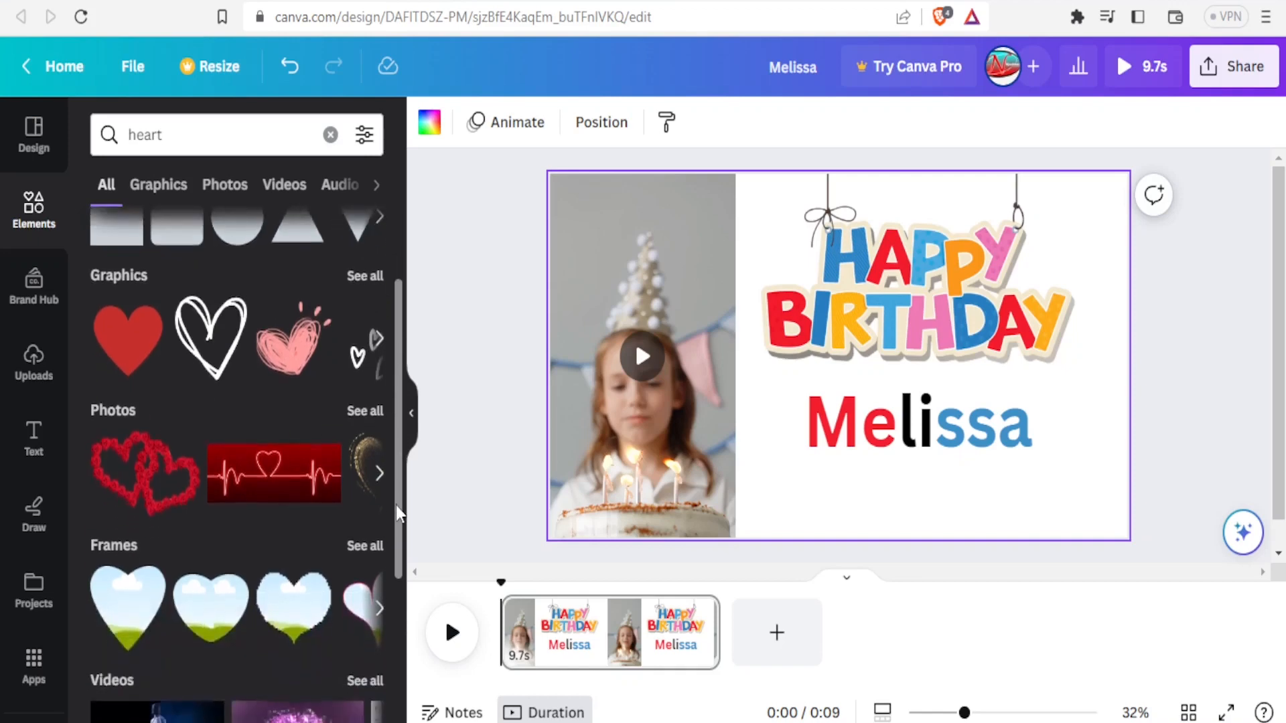
click(139, 460)
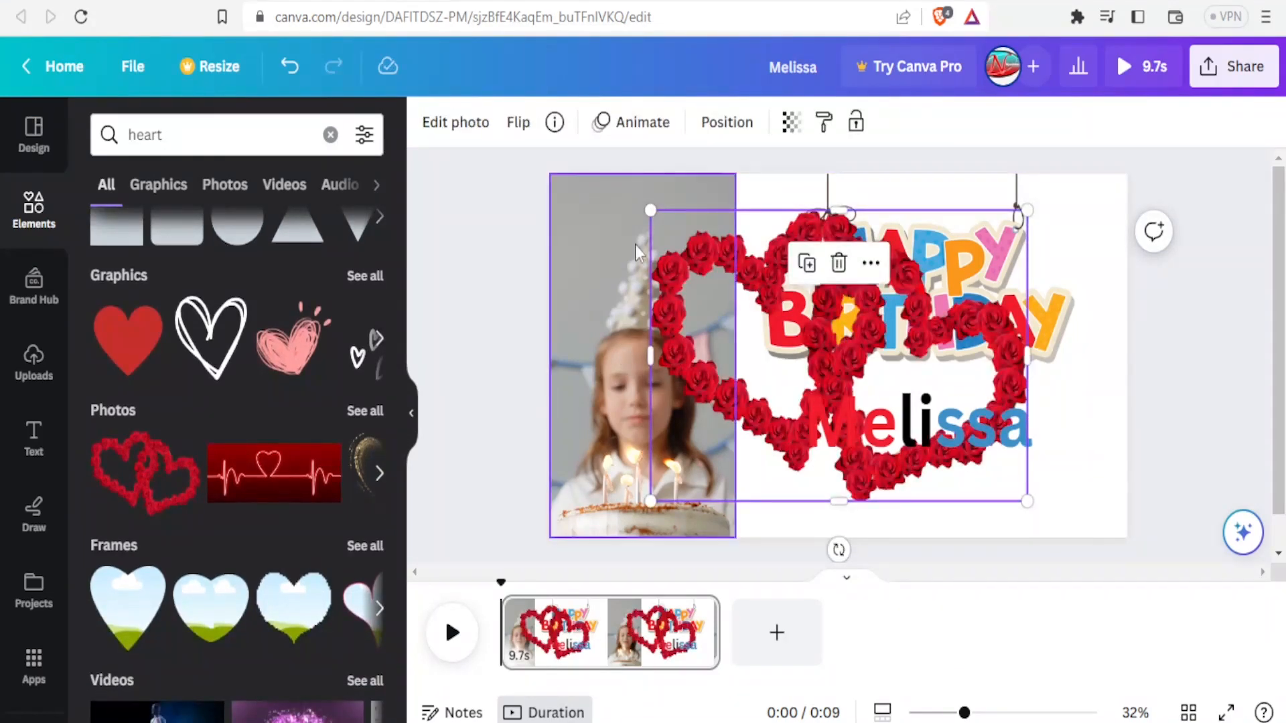
Shrink the red rose hearts photo and place it in the bottom-right corner of the page
drag(647, 207, 901, 347)
drag(925, 465, 1026, 496)
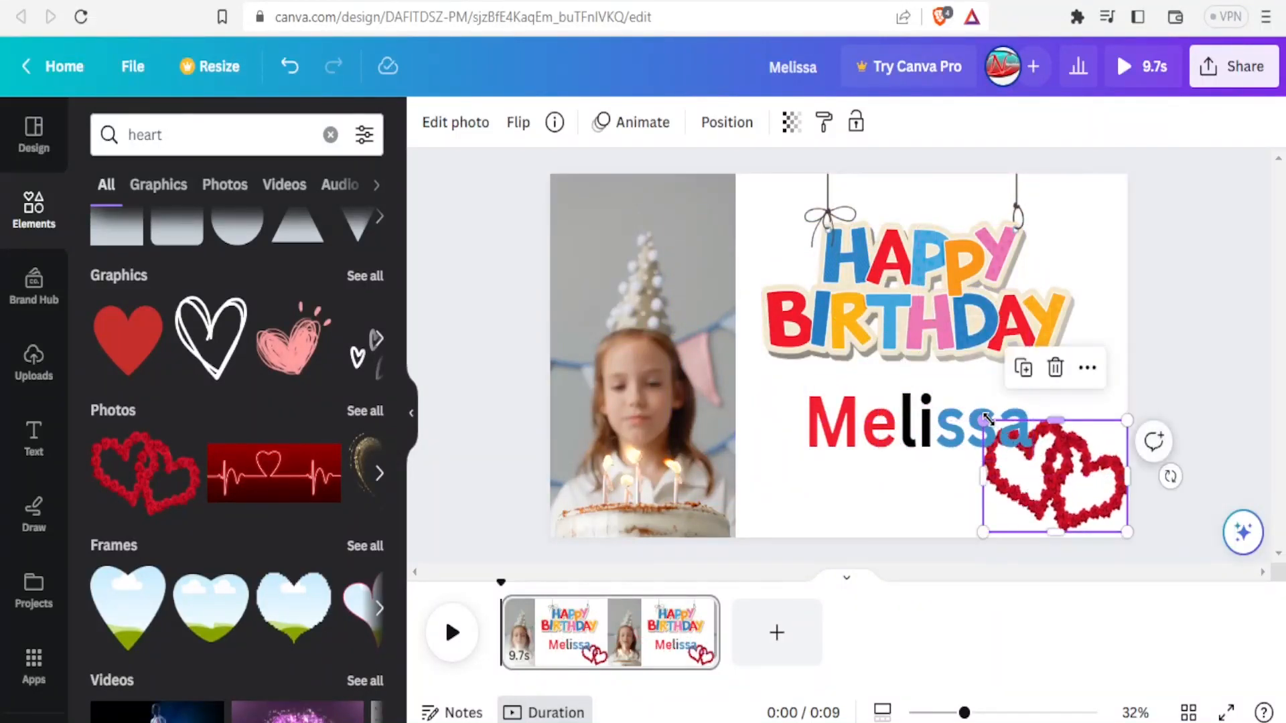
drag(983, 421, 1035, 444)
Move the name heading up close beneath the Happy Birthday graphic and change its font to Anton
click(978, 426)
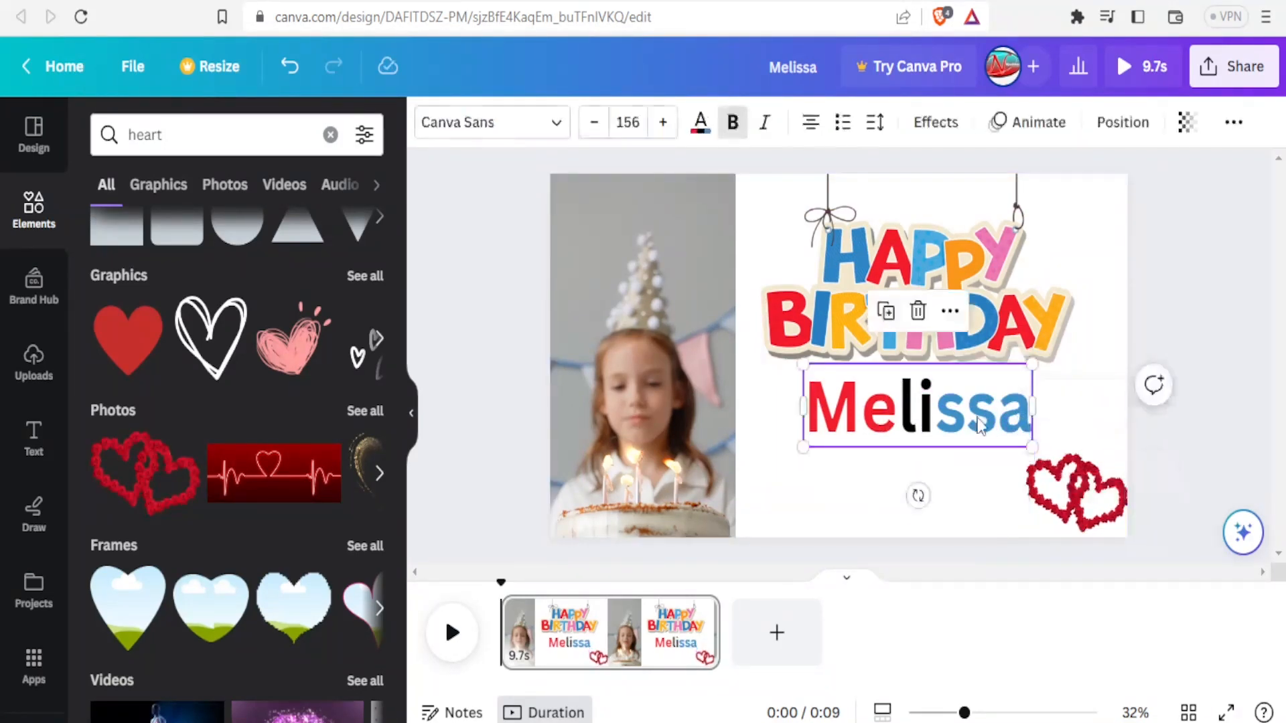
double_click(979, 418)
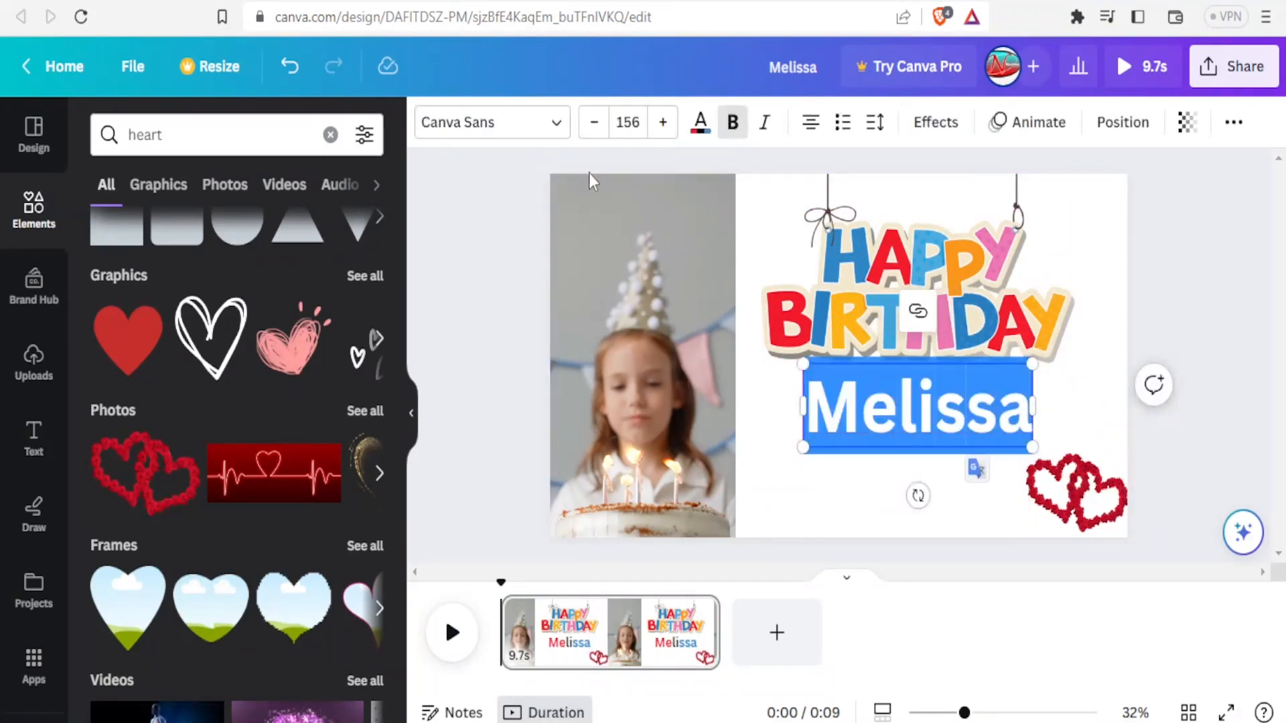
click(559, 127)
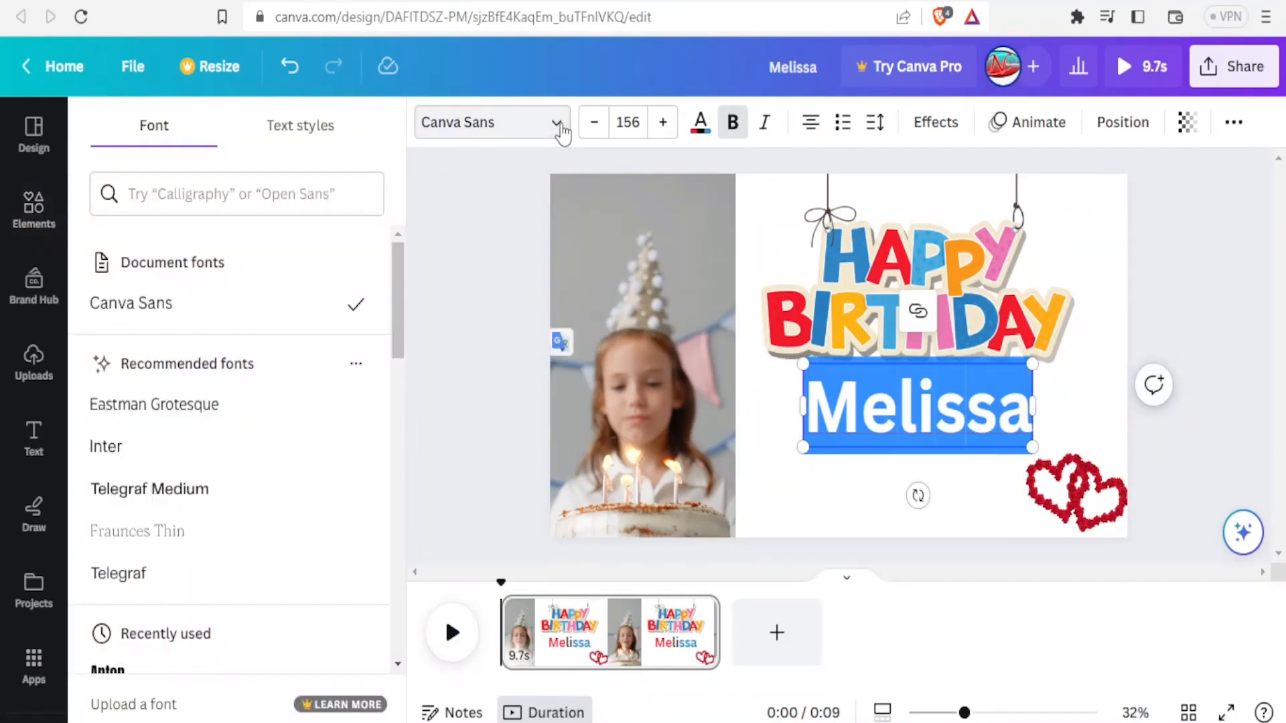
drag(395, 262, 389, 471)
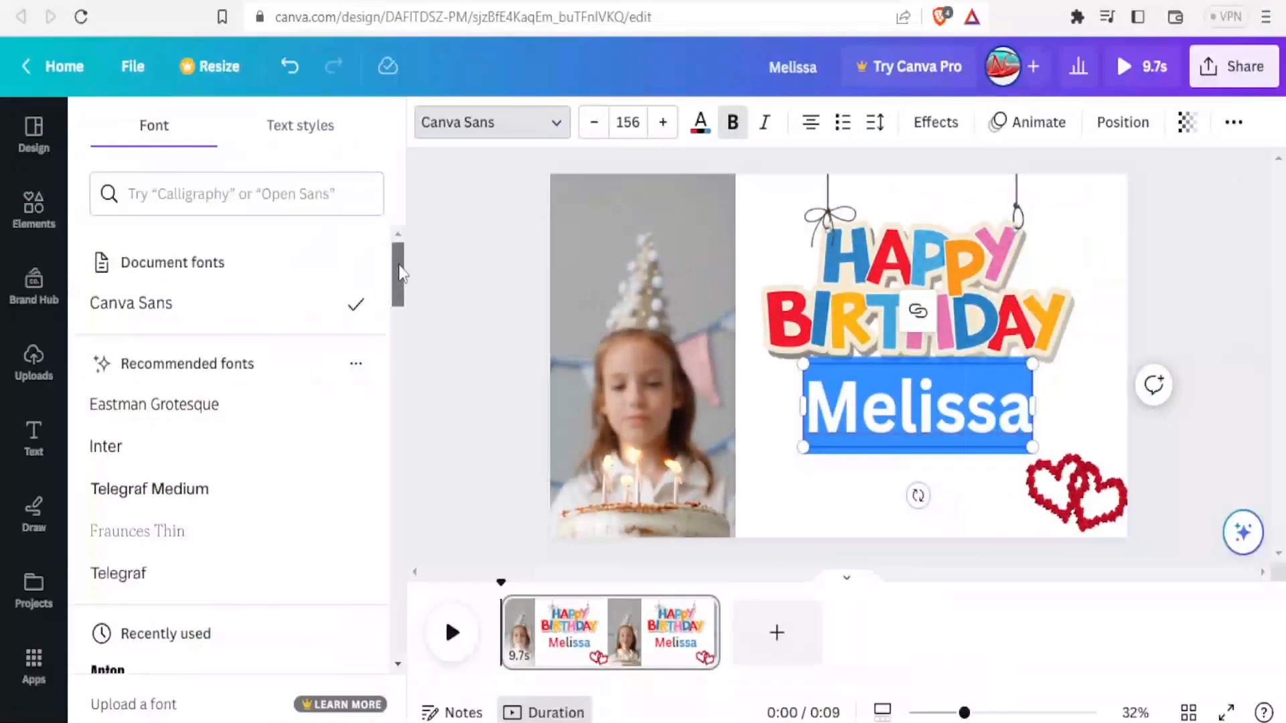
drag(399, 269, 396, 292)
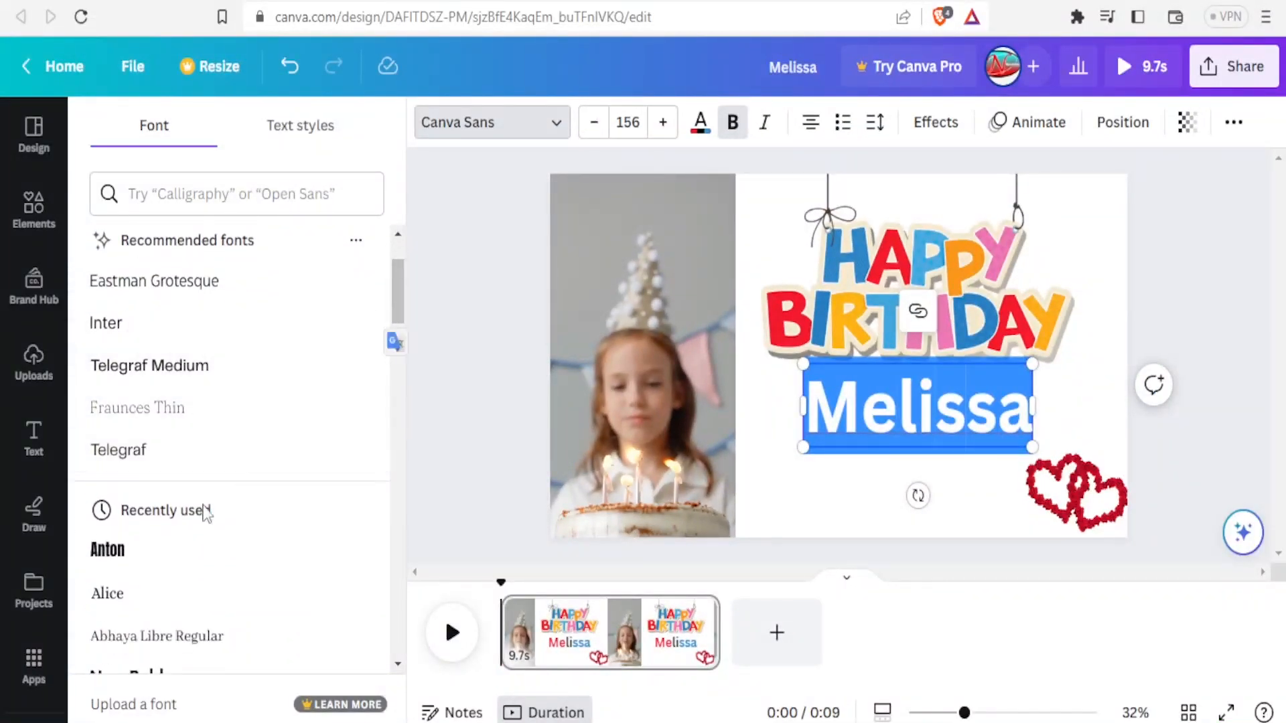
click(148, 561)
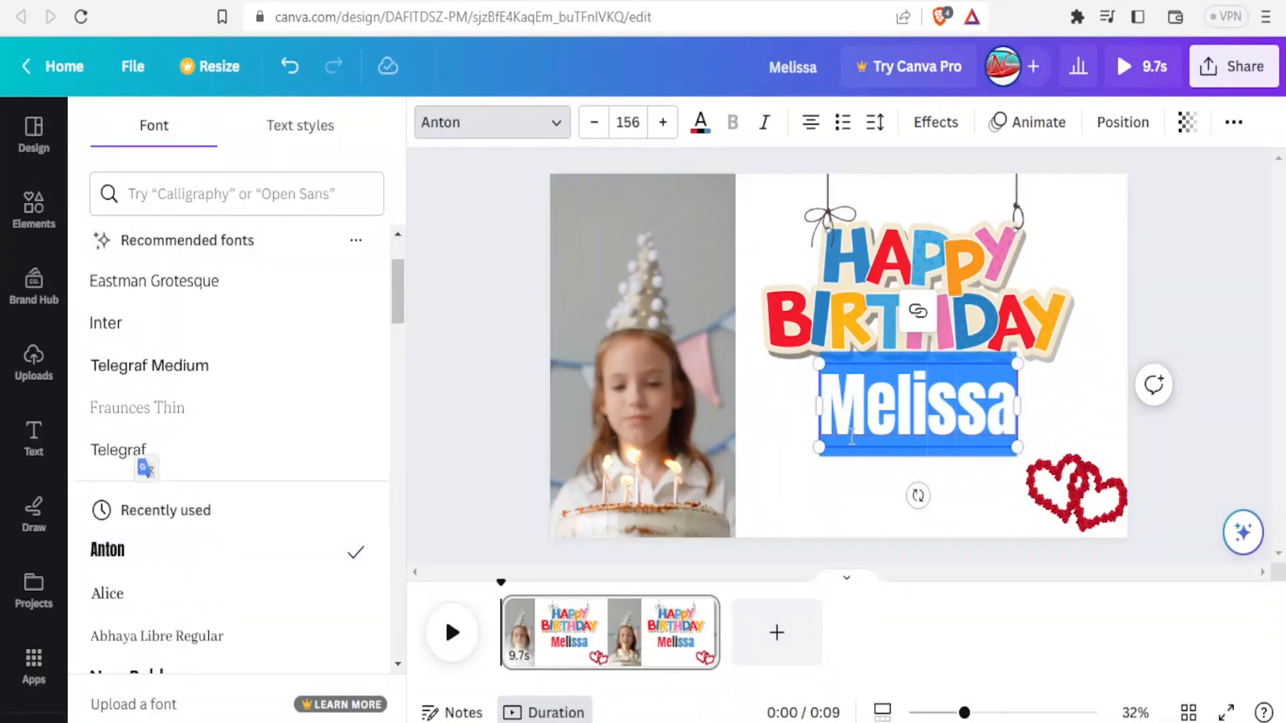
click(831, 509)
click(884, 408)
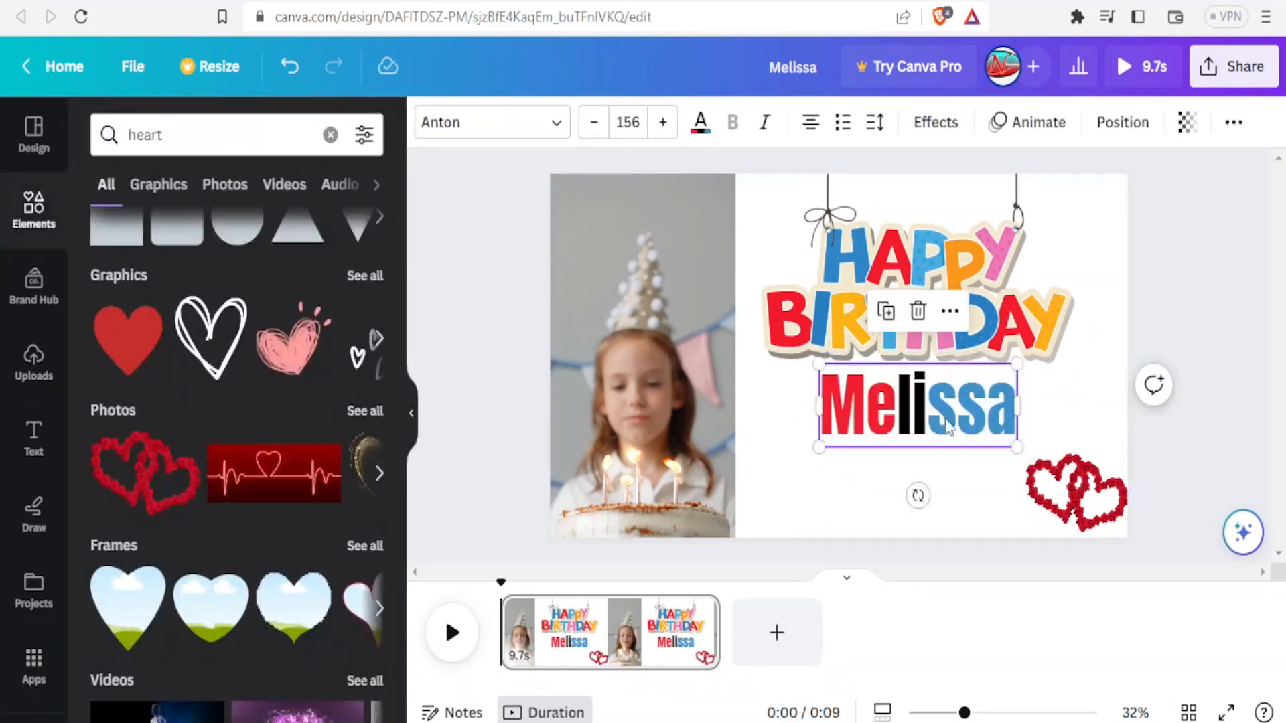
click(1055, 497)
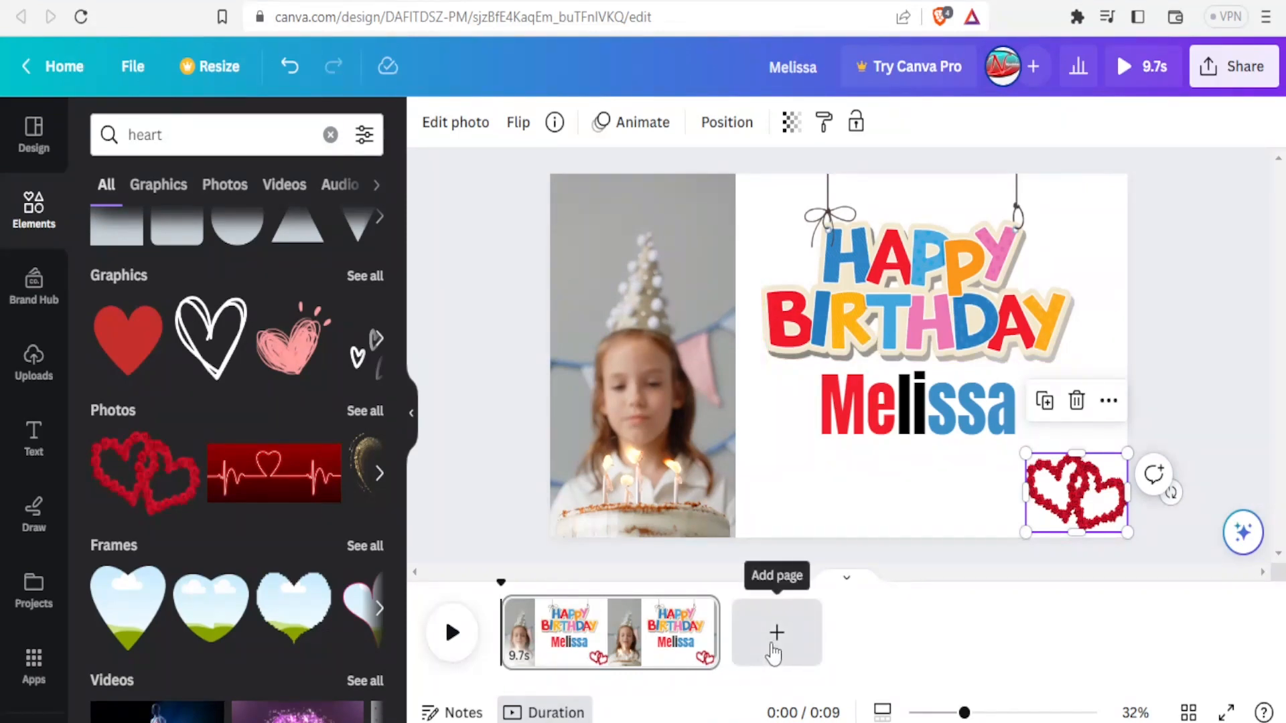
Add a second page with the three-tier birthday cake graphic, shrunk and placed on the page's left half
click(771, 646)
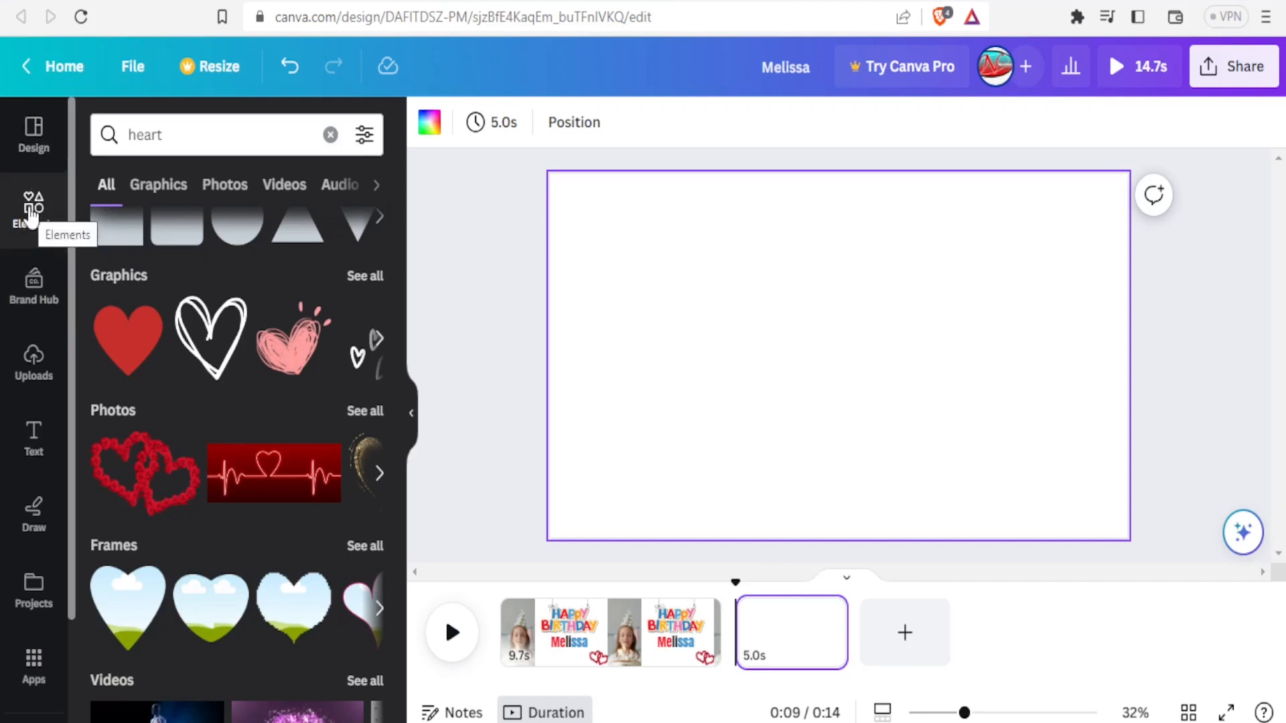
click(30, 216)
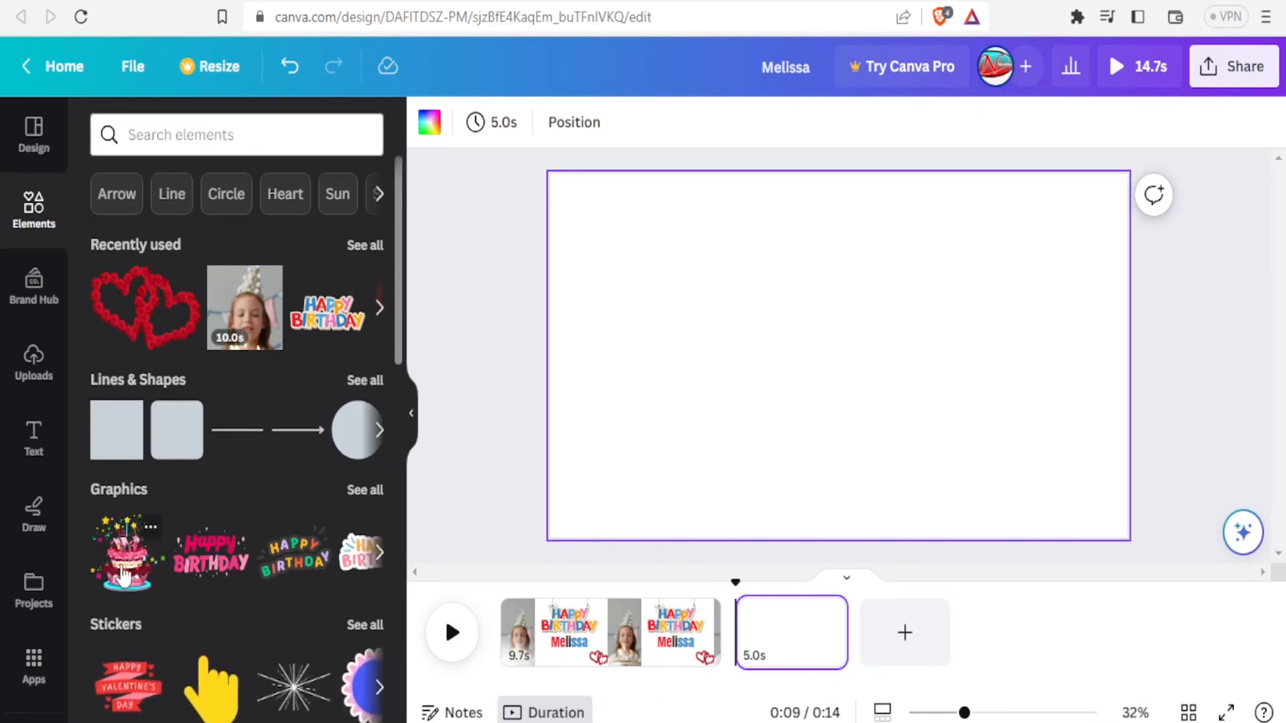
click(124, 568)
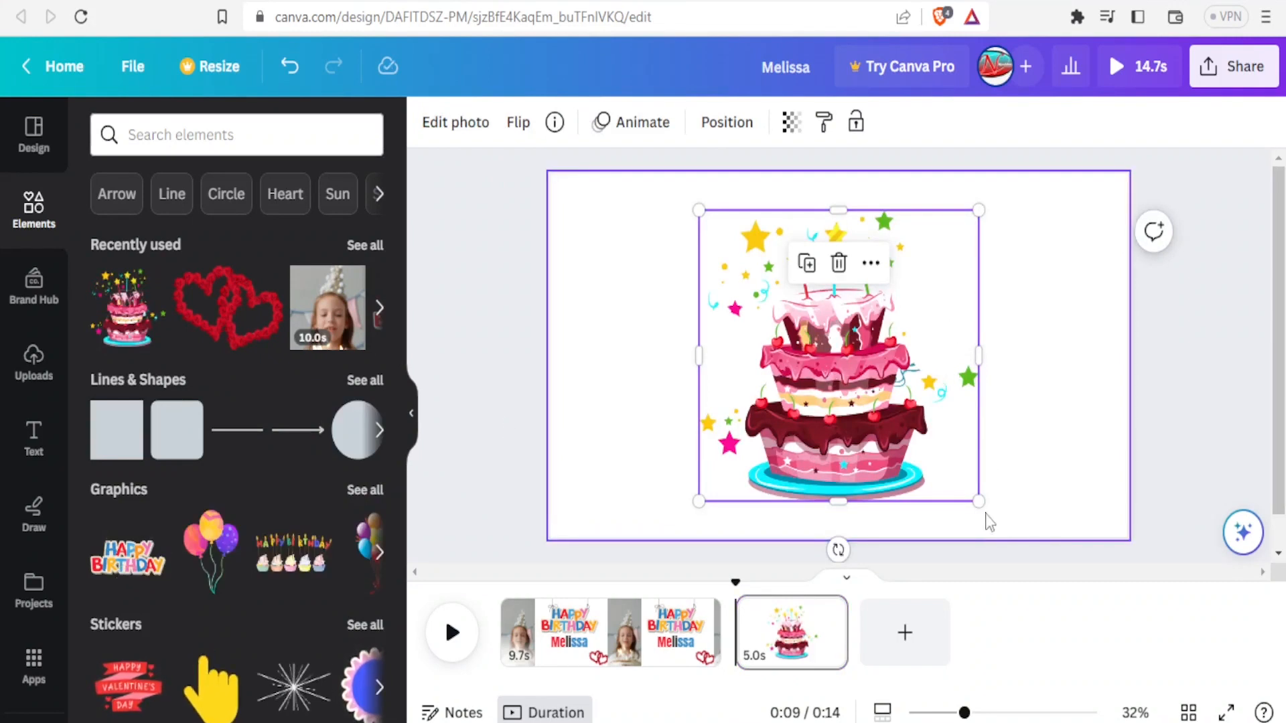
drag(979, 503, 919, 436)
drag(840, 352, 724, 374)
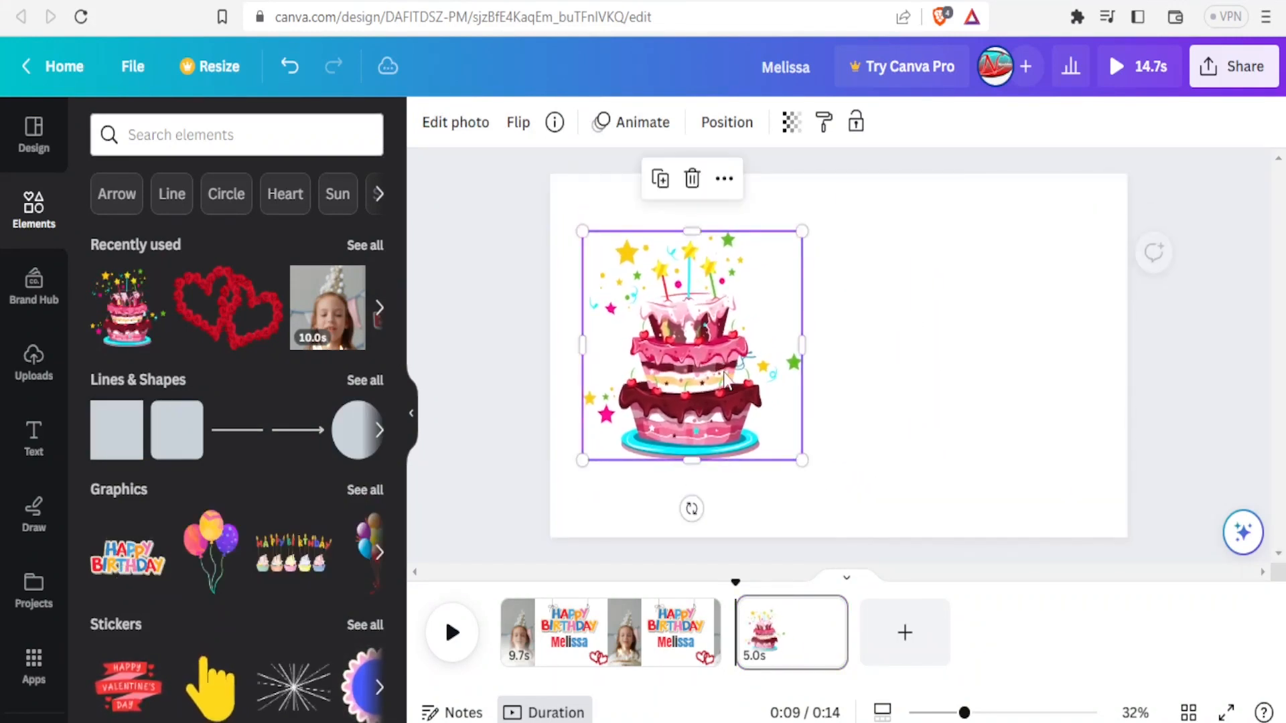
Add a heading reading "Daddy and Mommy love you" and place it to the right of the cake
click(42, 441)
click(196, 385)
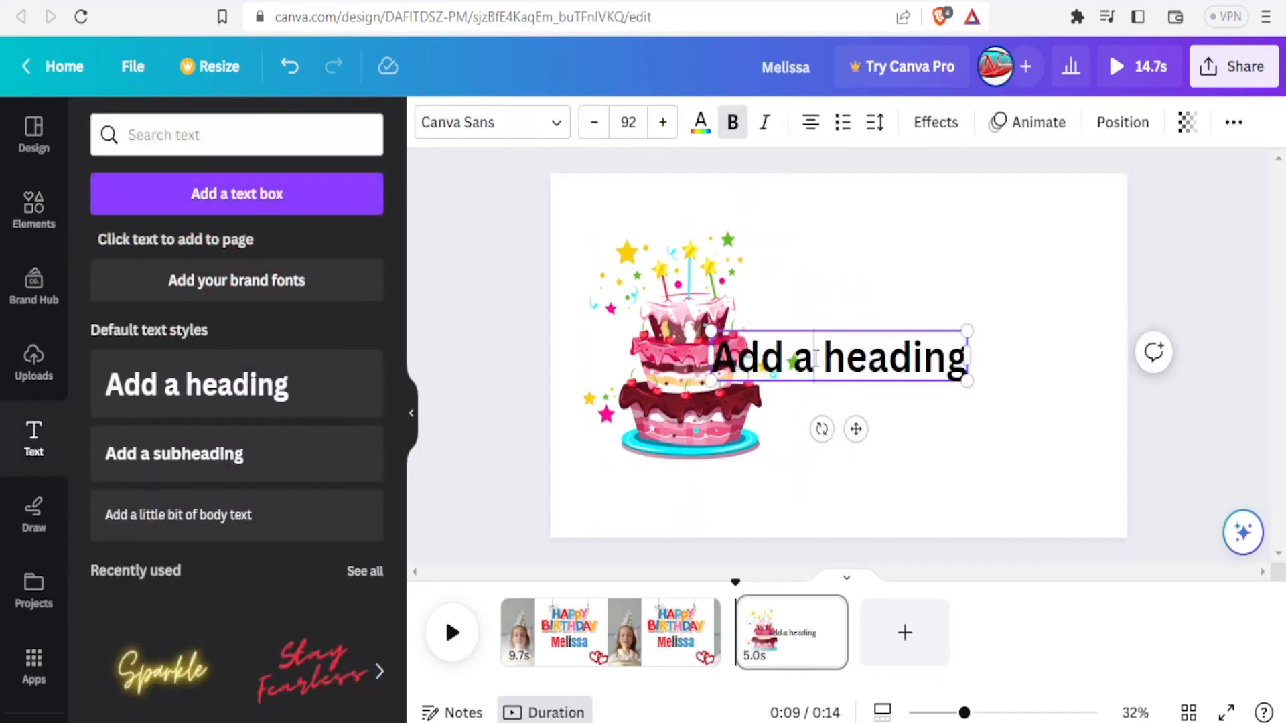
double_click(815, 358)
text(Dadd)
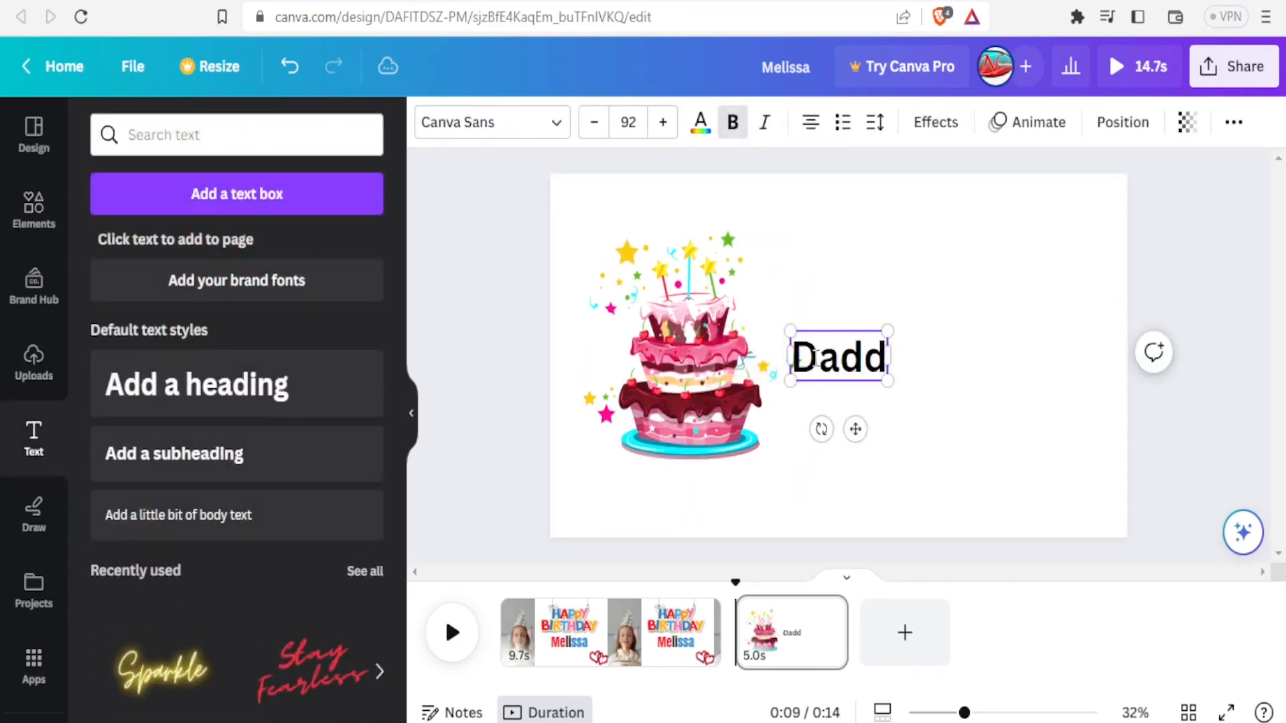
text(y and Monn)
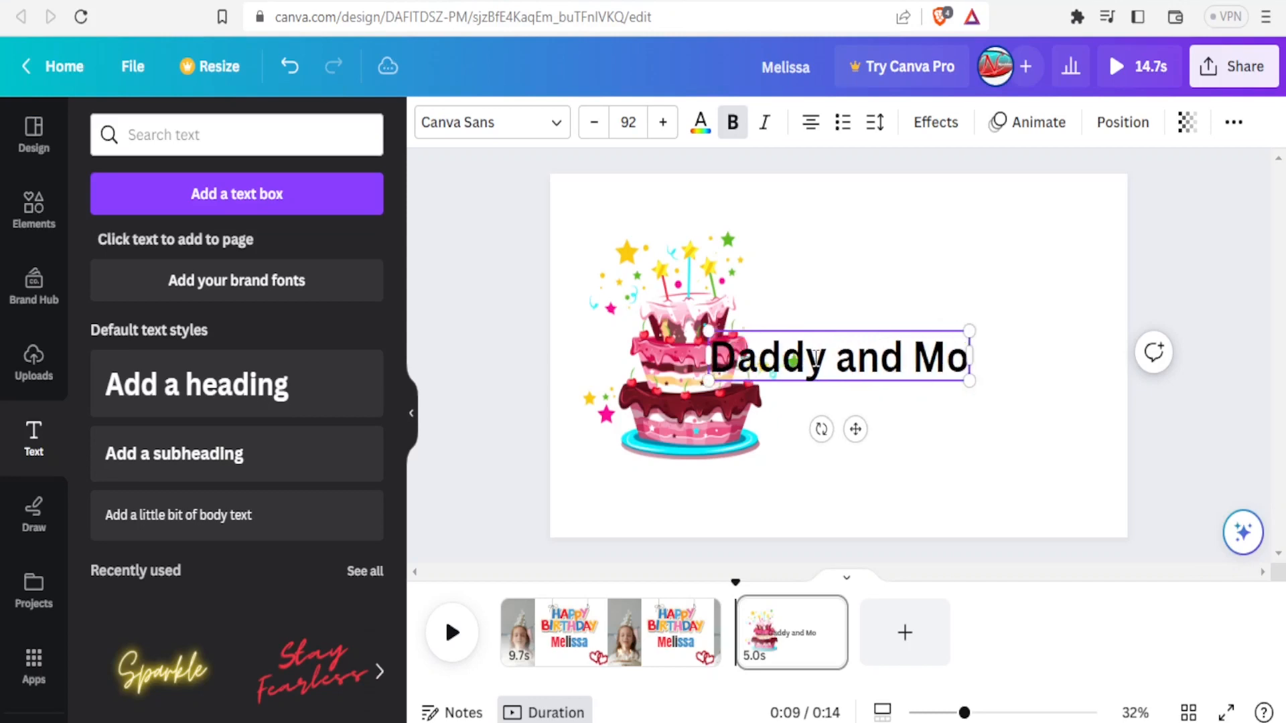
key(BackSpace)
key(BackSpace)
text(mmy)
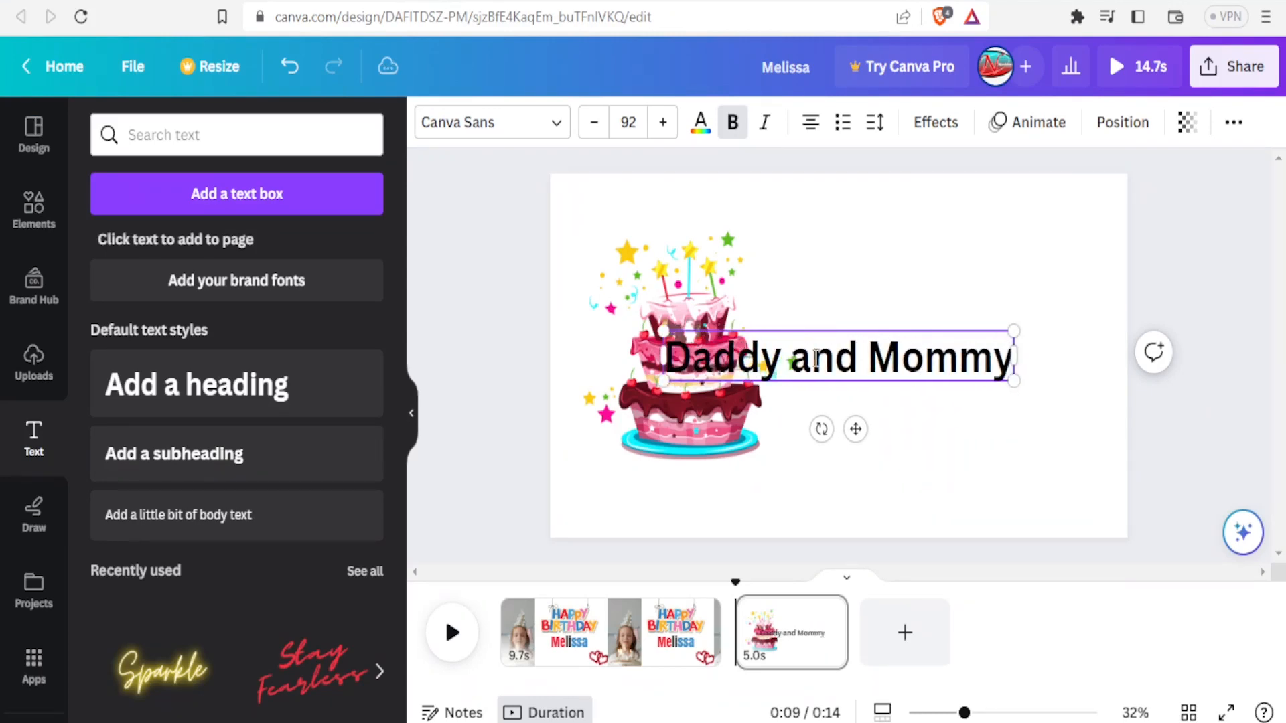
text( love you)
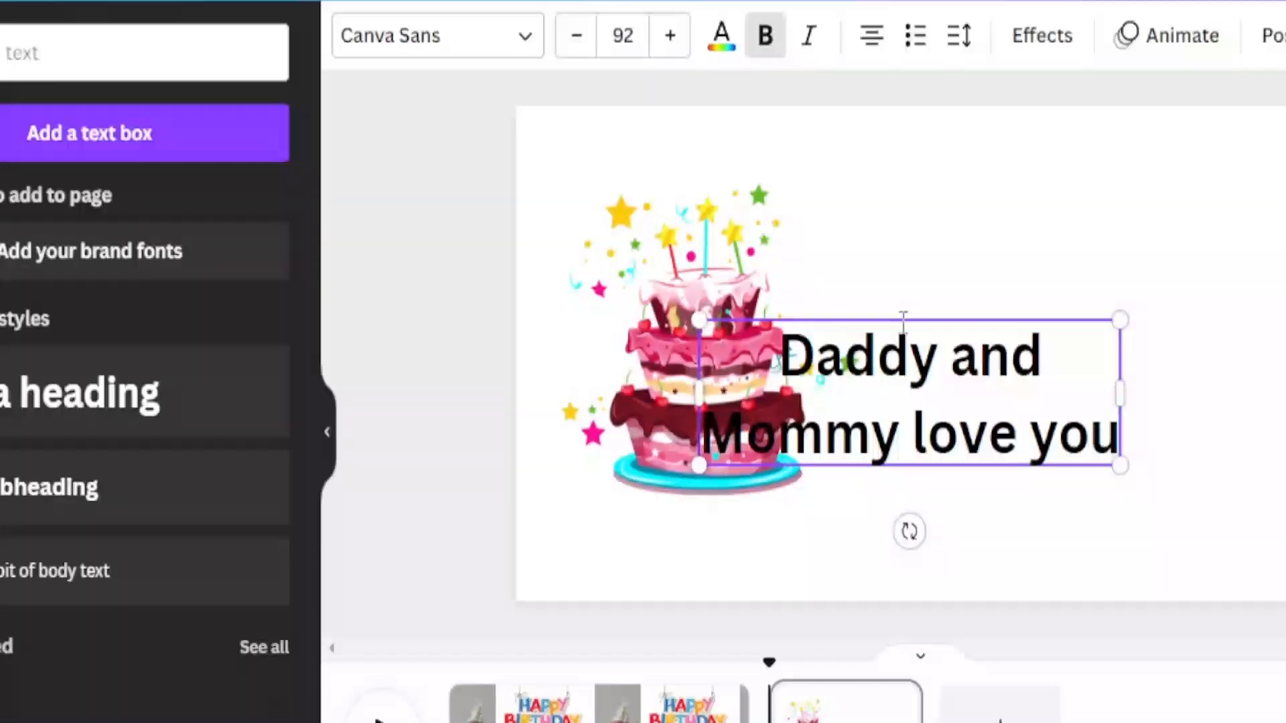
drag(929, 318, 1064, 254)
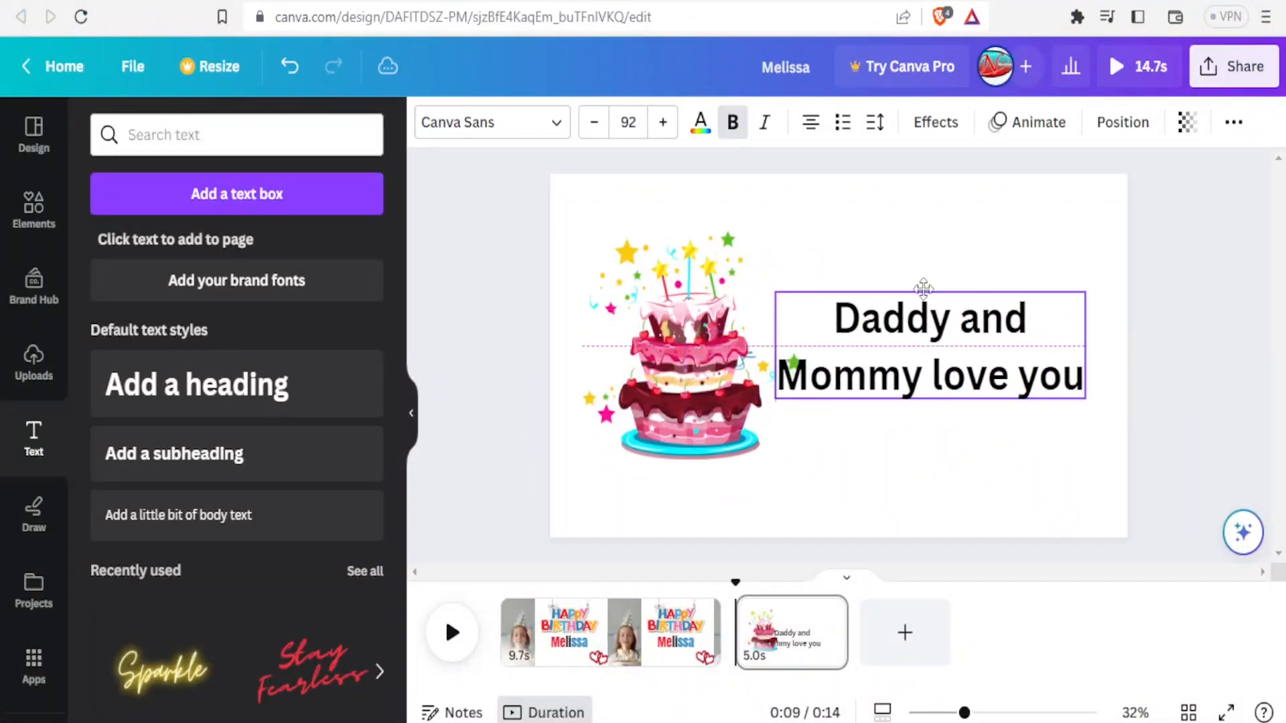
drag(923, 288, 925, 288)
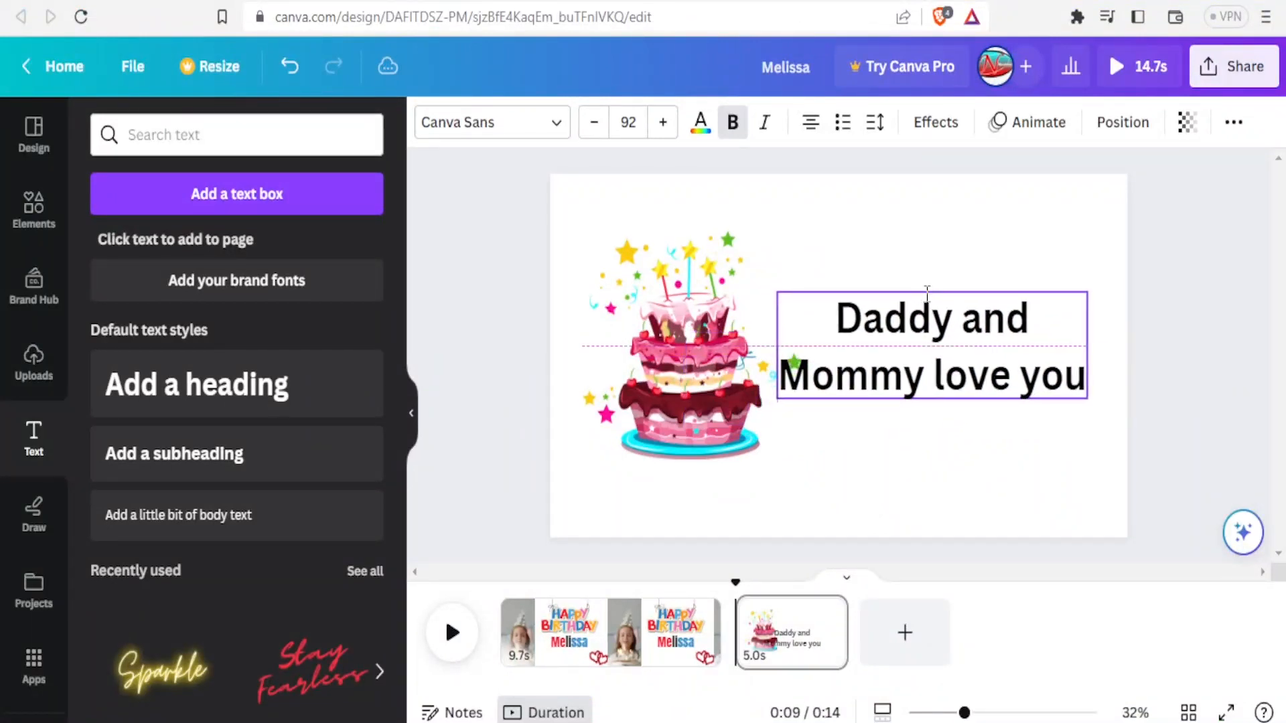
Colour the heading's words: "Mommy" light pink, "Daddy" blue and "love you" red
double_click(906, 372)
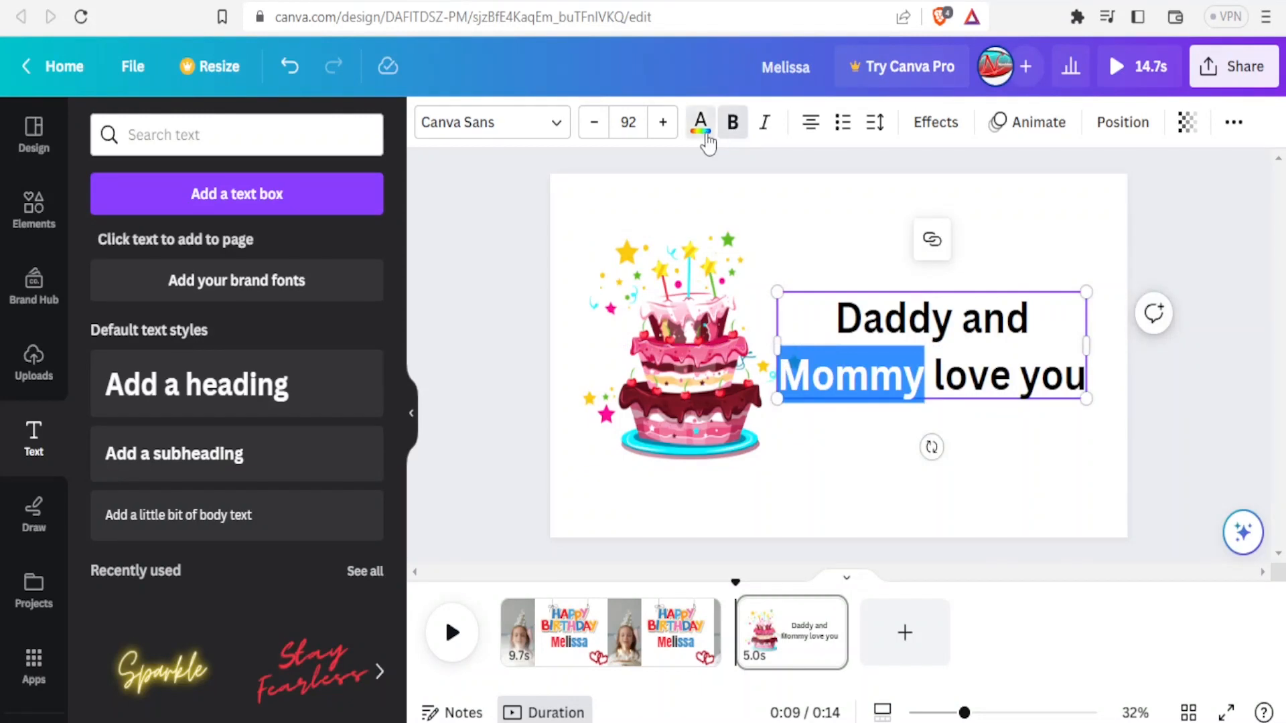
click(705, 134)
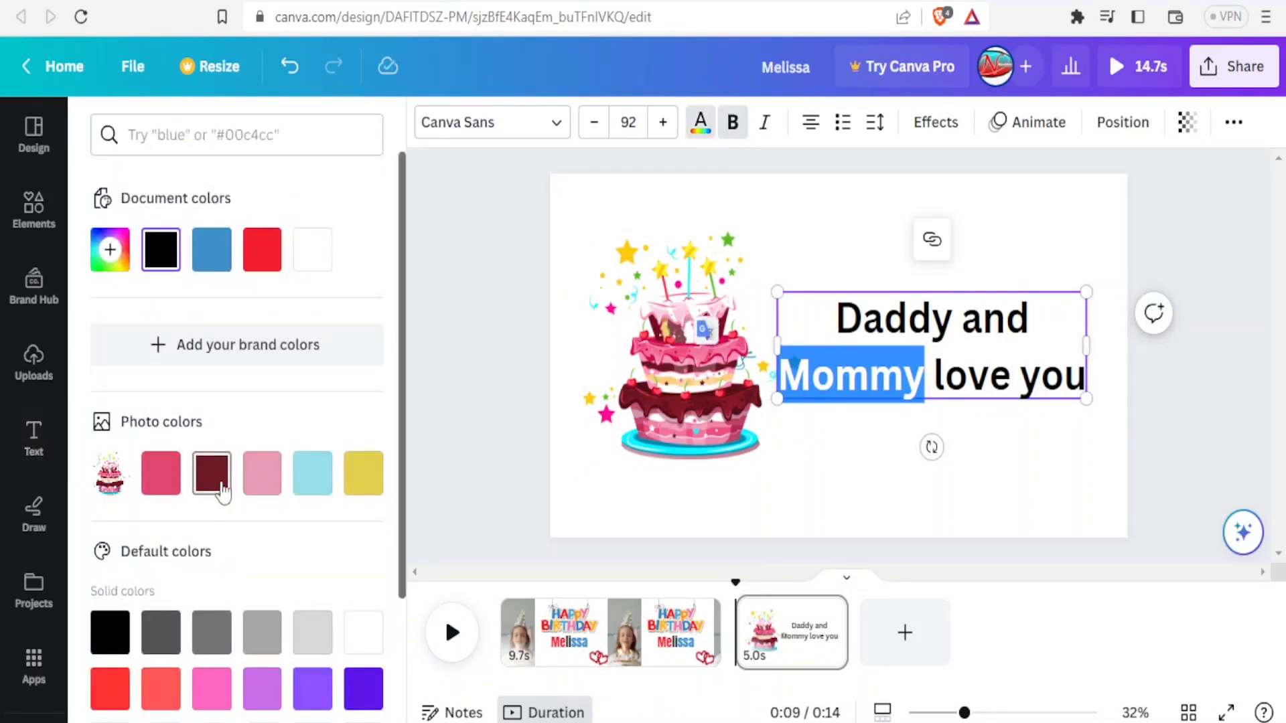
click(260, 472)
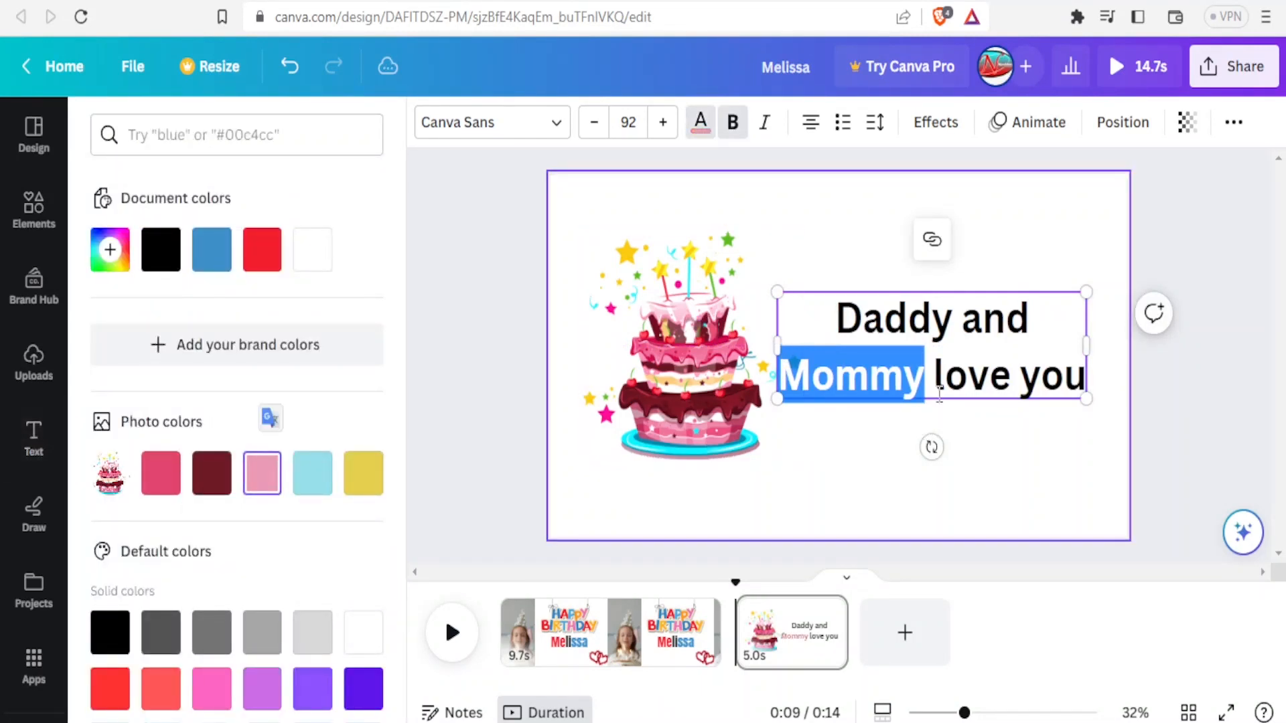
click(938, 367)
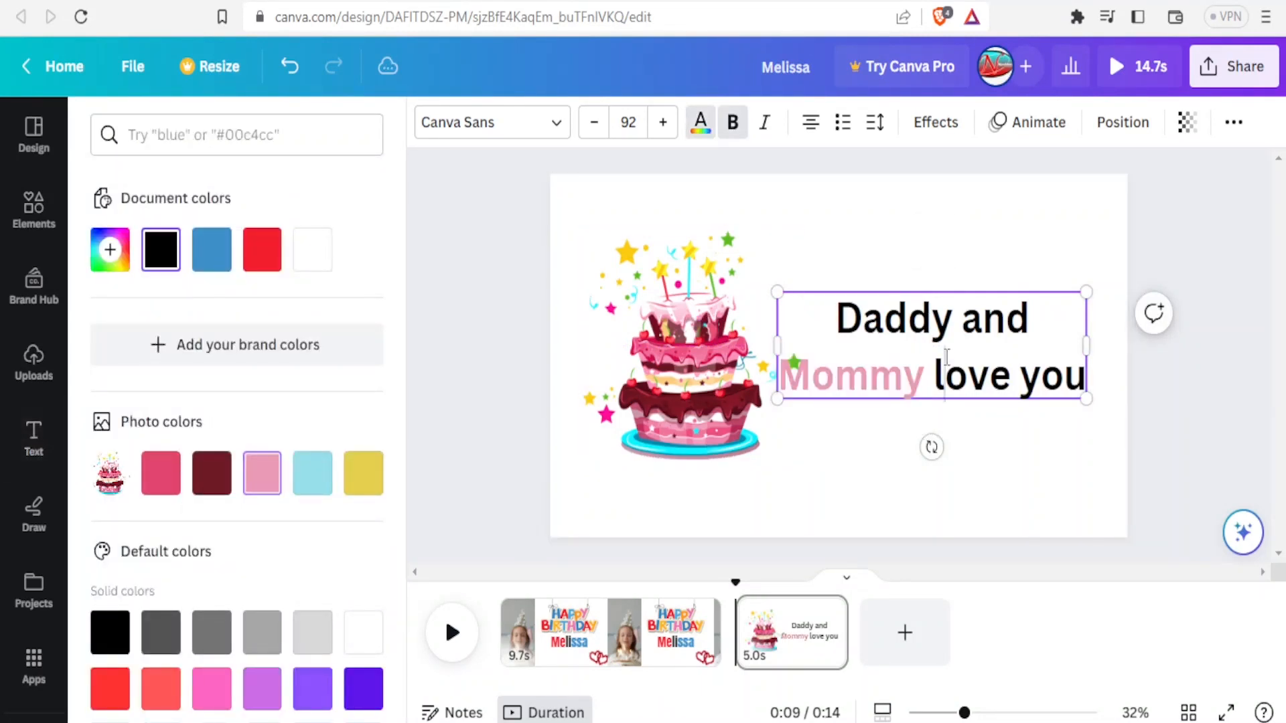
double_click(882, 320)
click(208, 249)
drag(935, 380, 1064, 384)
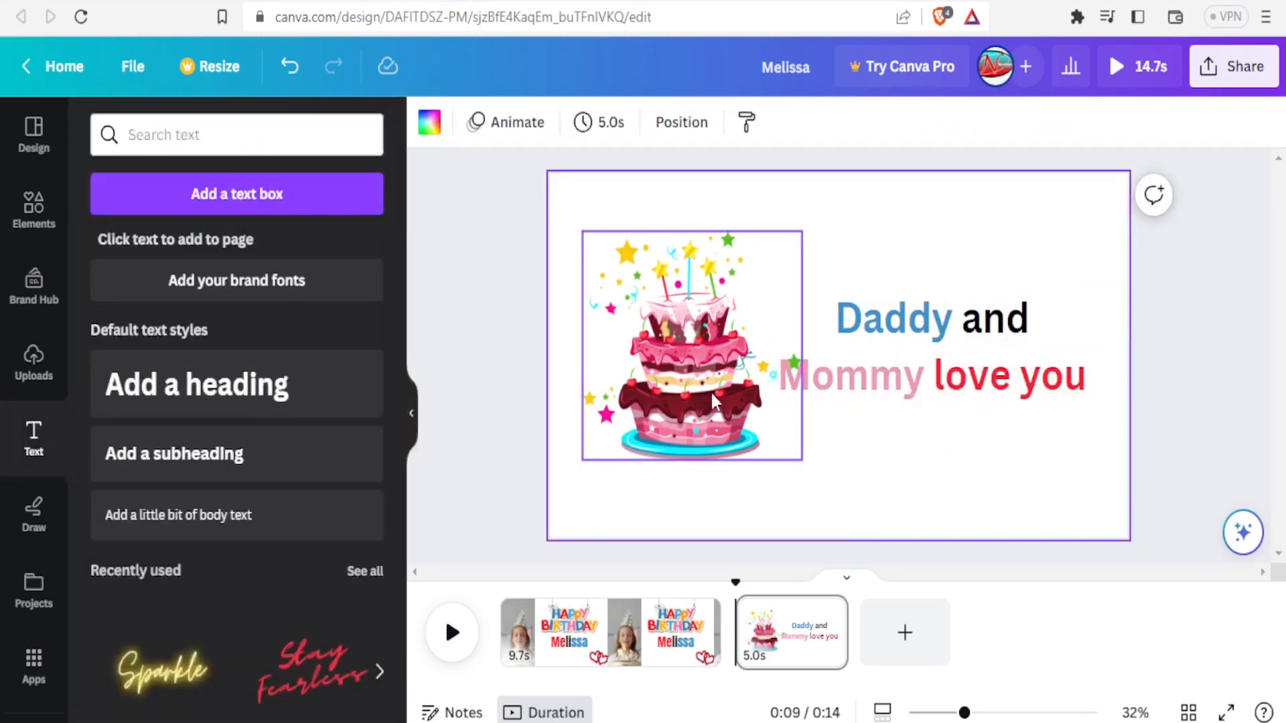
Move the cake graphic to the page's left edge, clear of the heading text
click(711, 391)
drag(712, 393, 677, 413)
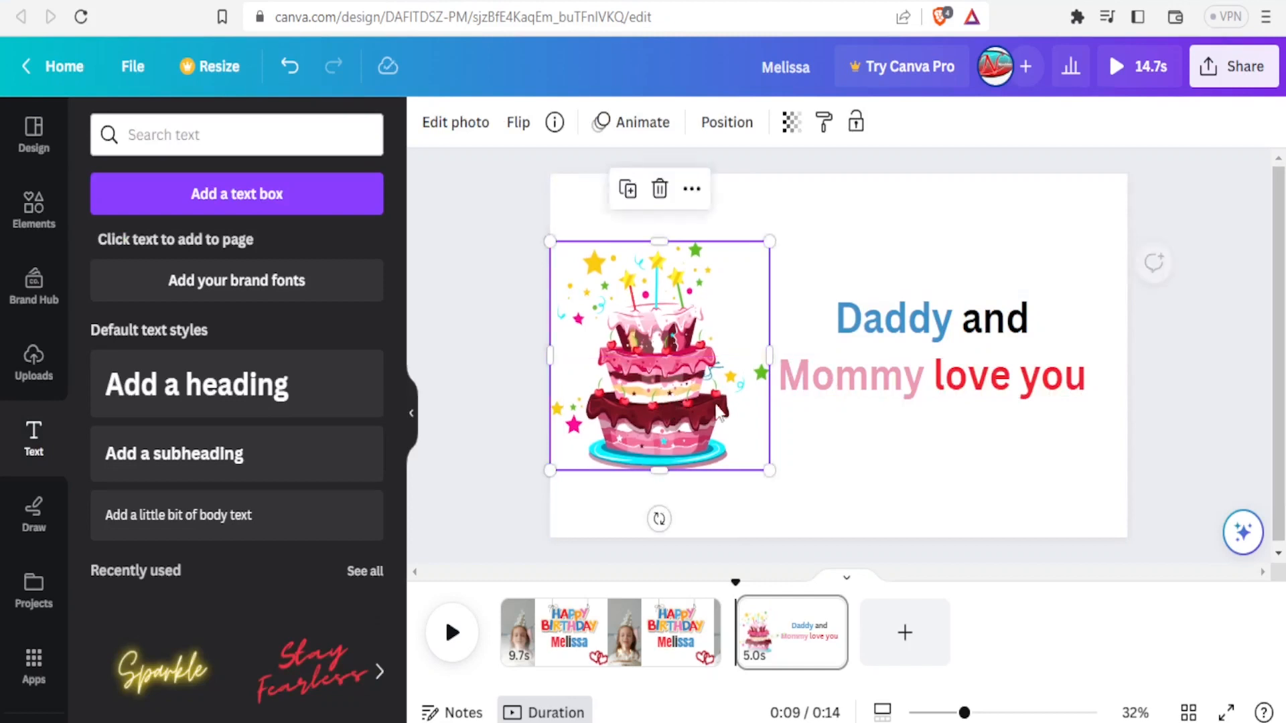
click(864, 452)
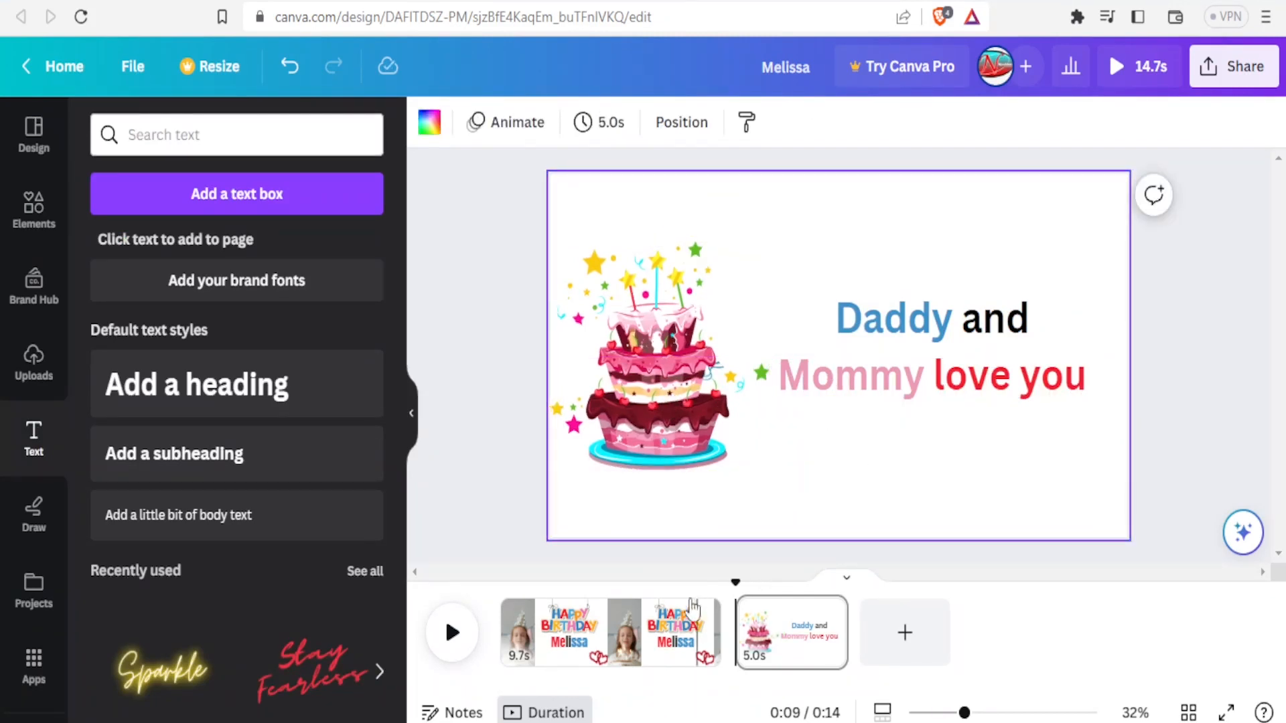
Return to the first page and check the uploaded audio, dismissing the file chooser without uploading anything
click(594, 633)
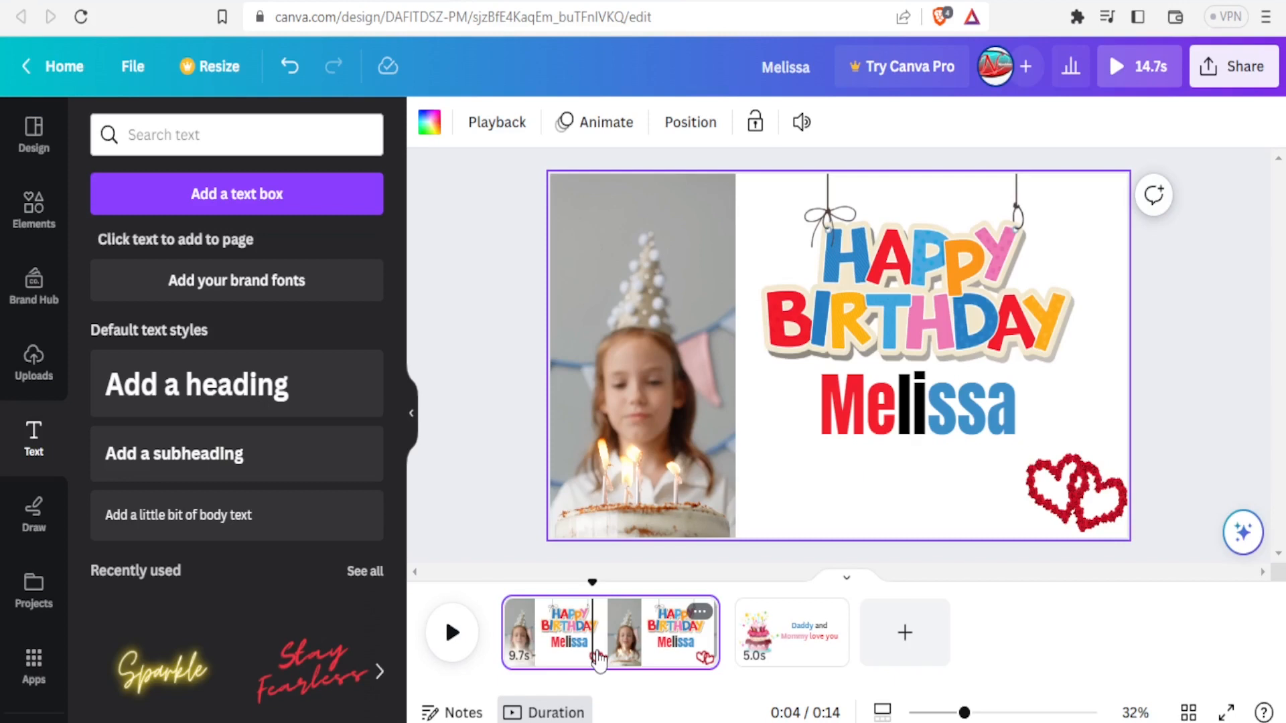
click(34, 365)
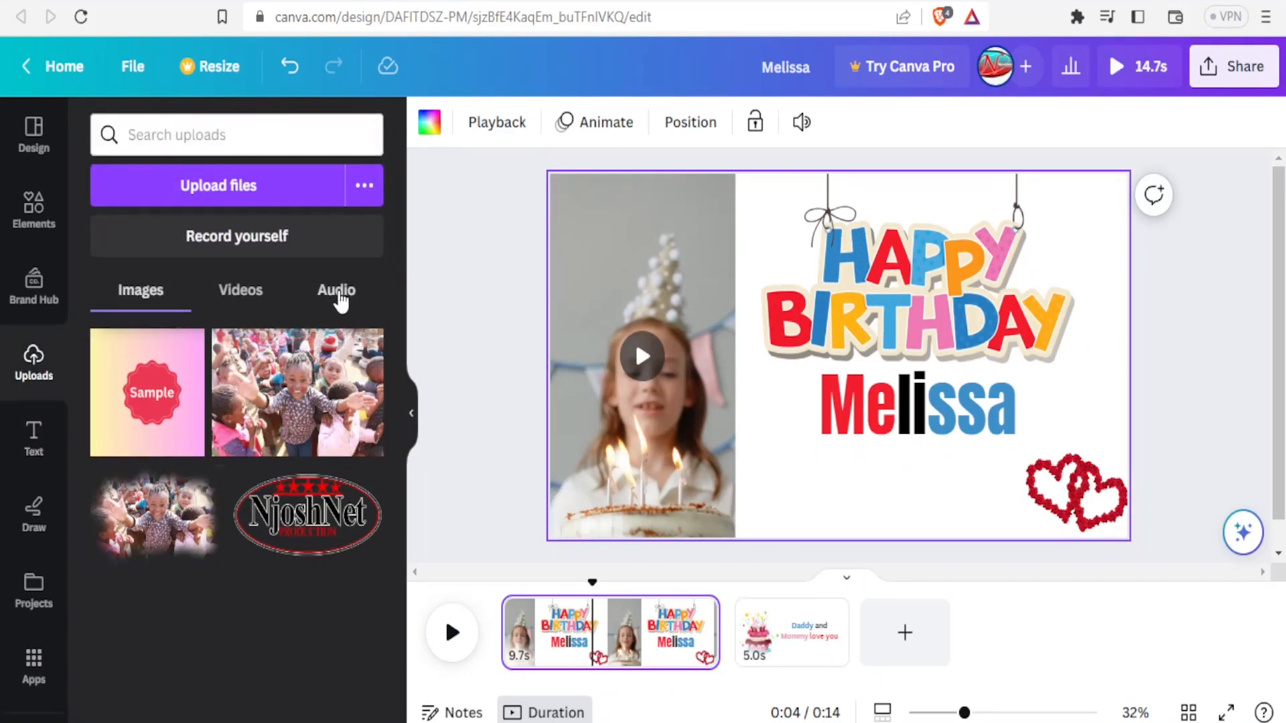
click(340, 300)
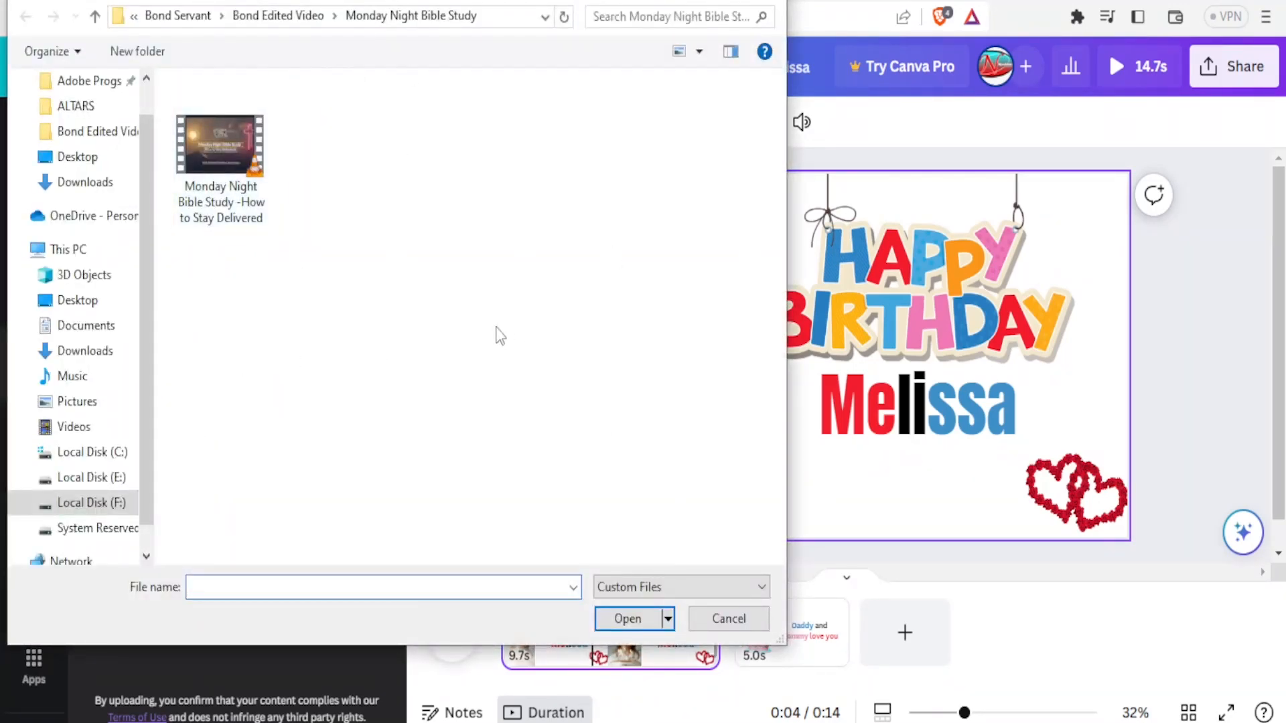
click(707, 622)
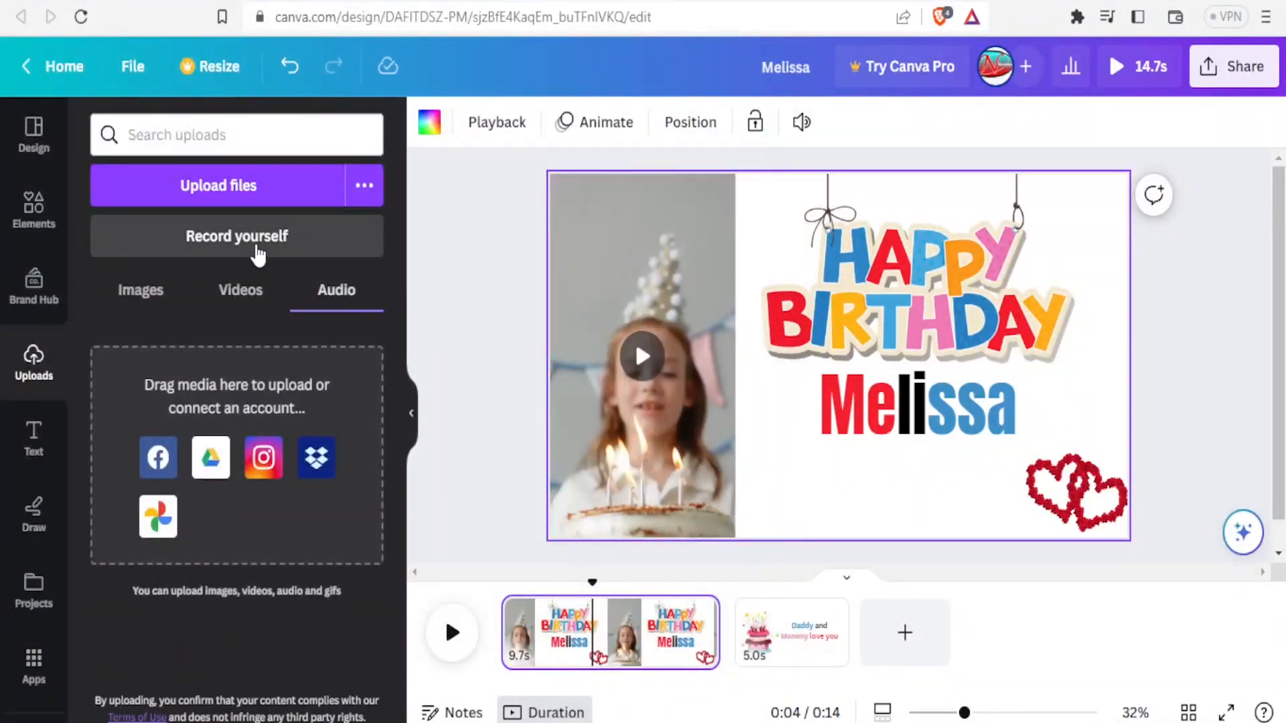
Start a self-recording over the first page with the camera turned off
click(242, 241)
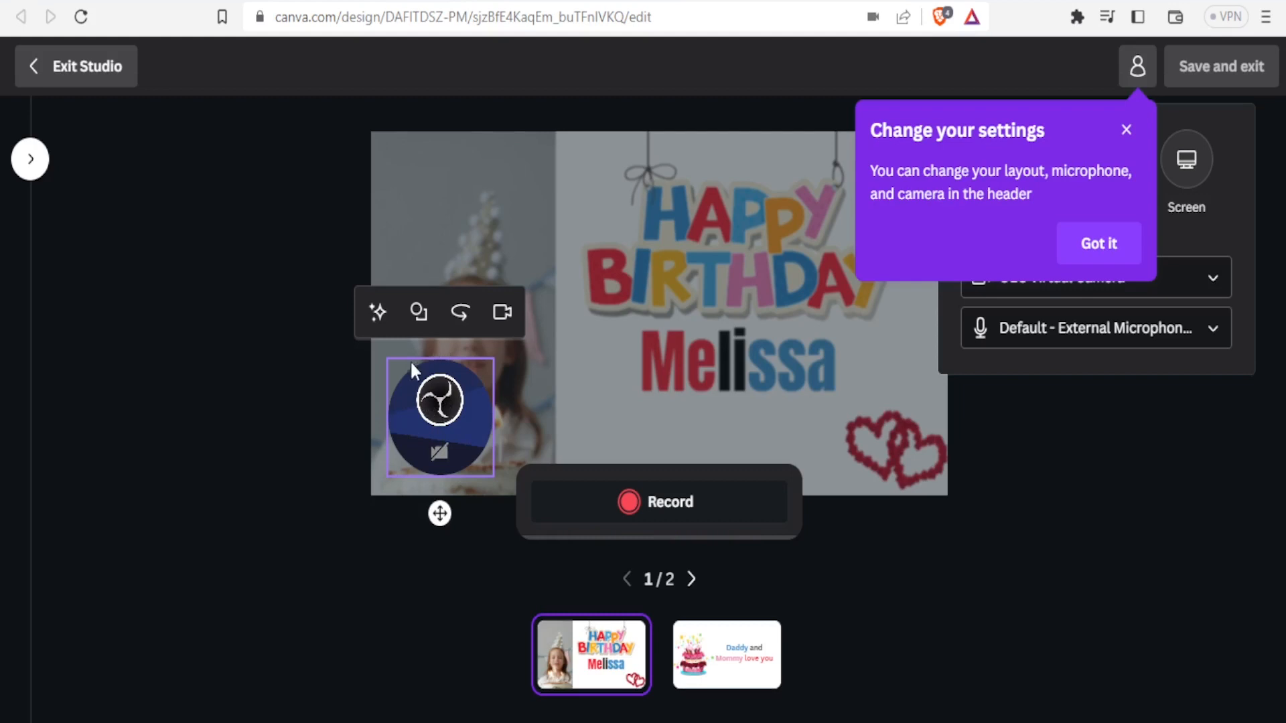
click(417, 312)
click(417, 312)
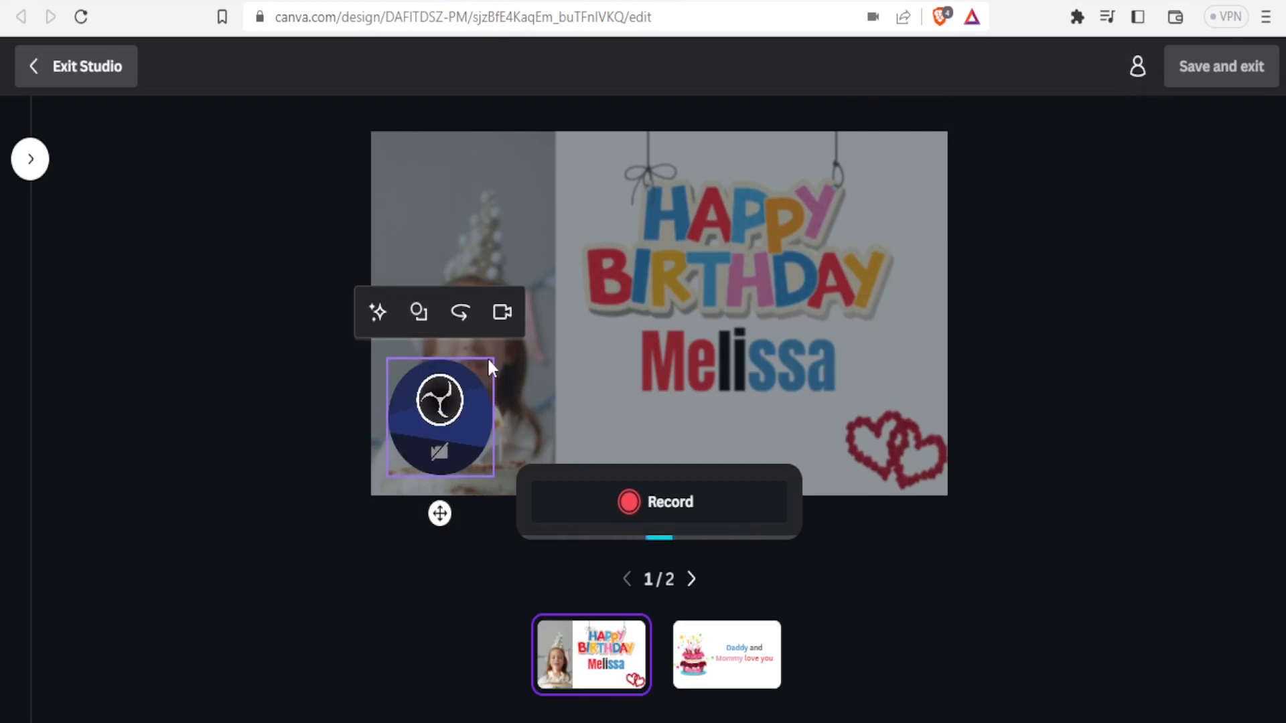
click(502, 313)
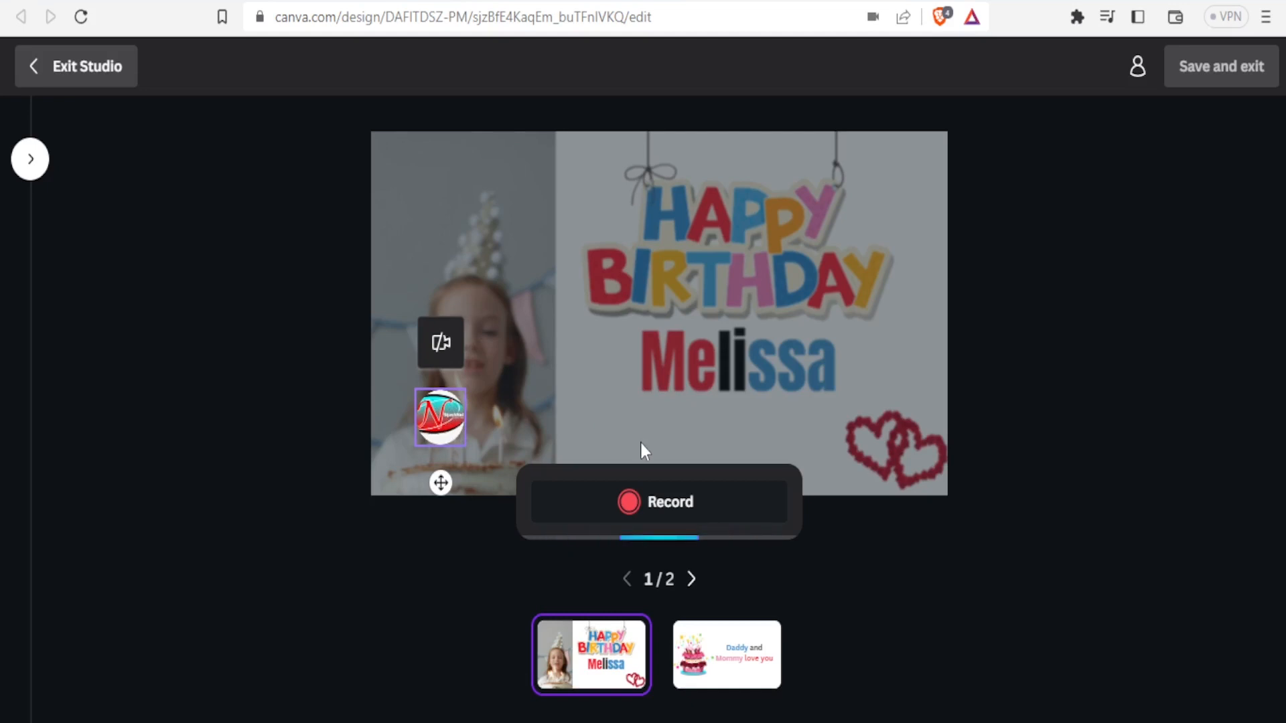
click(636, 503)
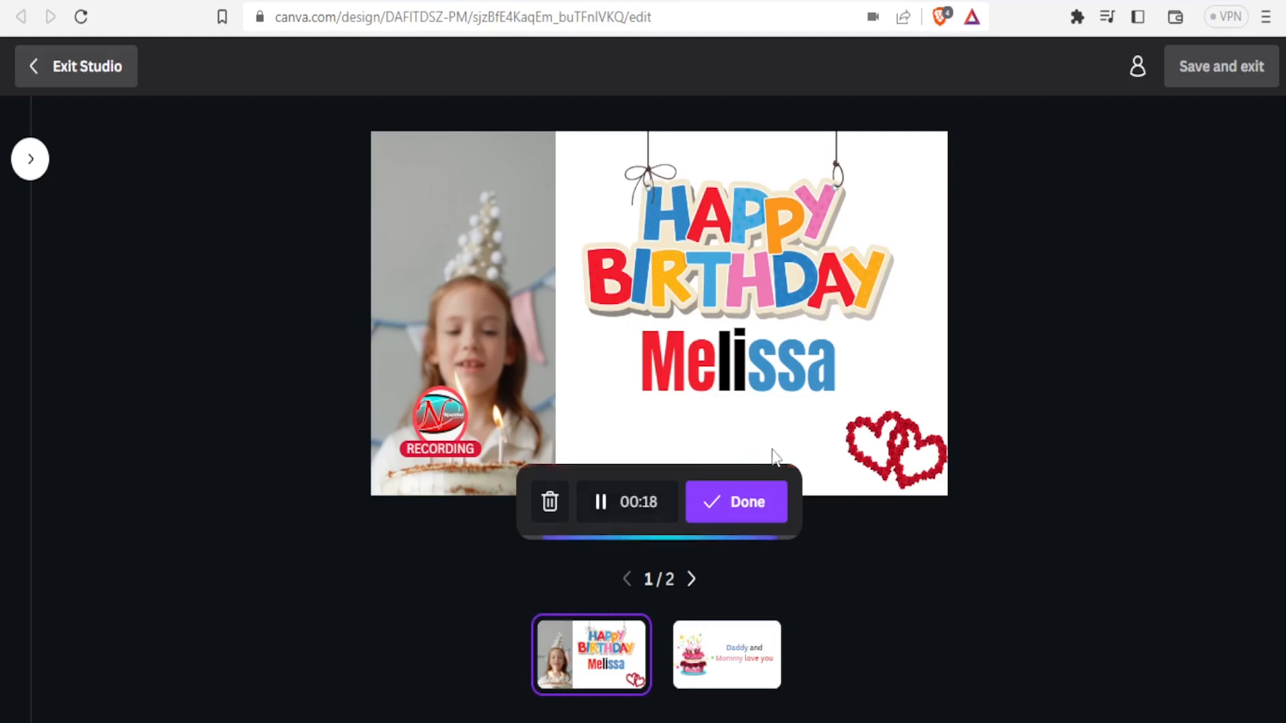
Finish the voice recording and save it to the first page, returning to the design editor
click(745, 511)
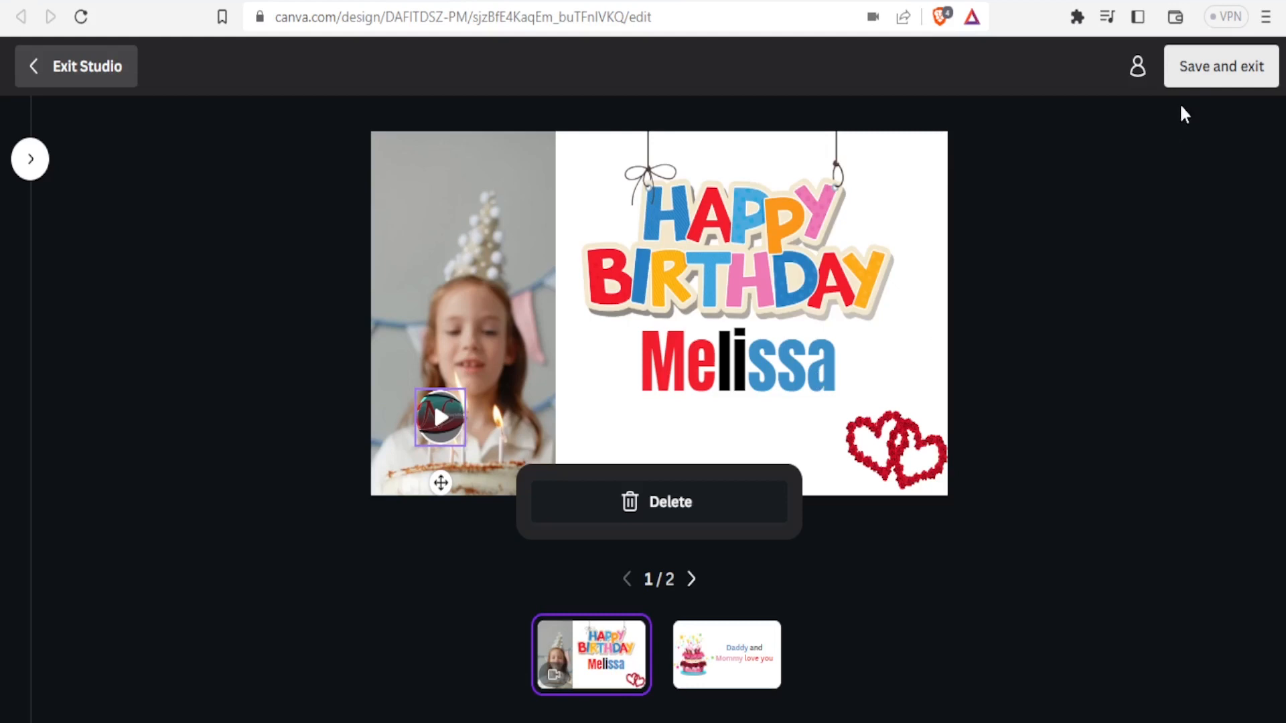
click(1205, 78)
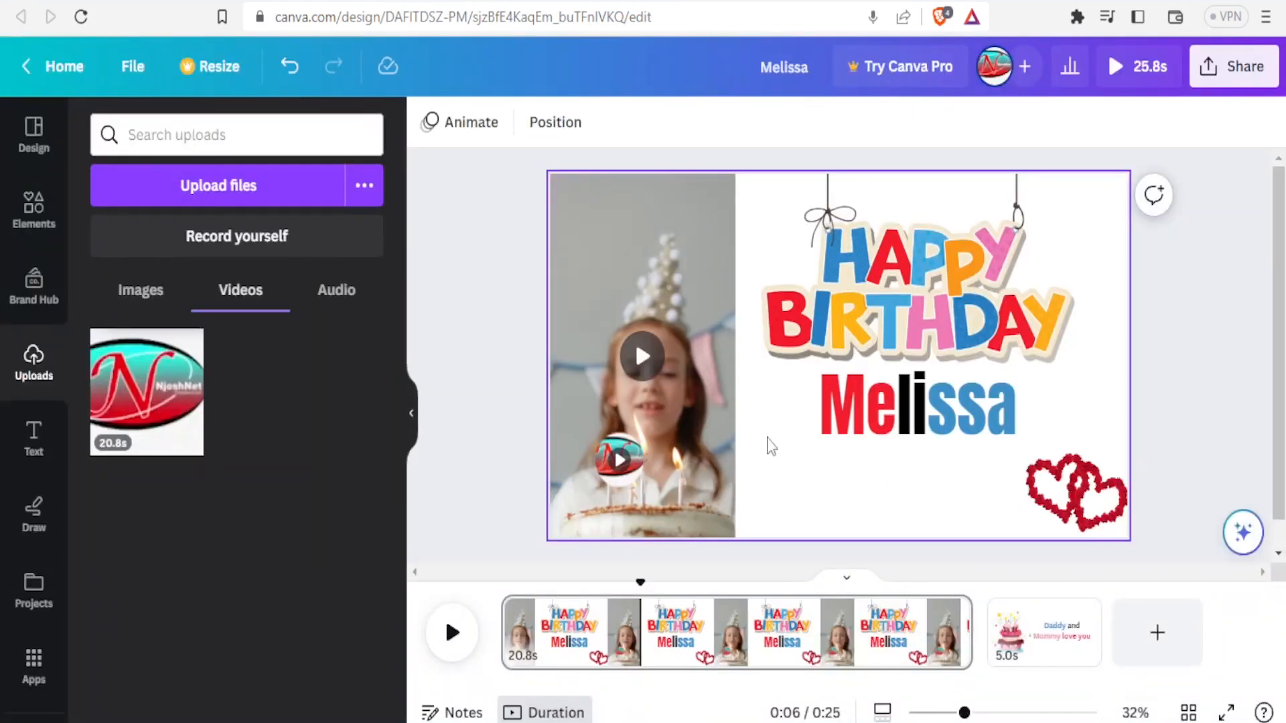
Play back the first page to check the recorded voice, and pause the playback before the second page
mouse_move(718, 445)
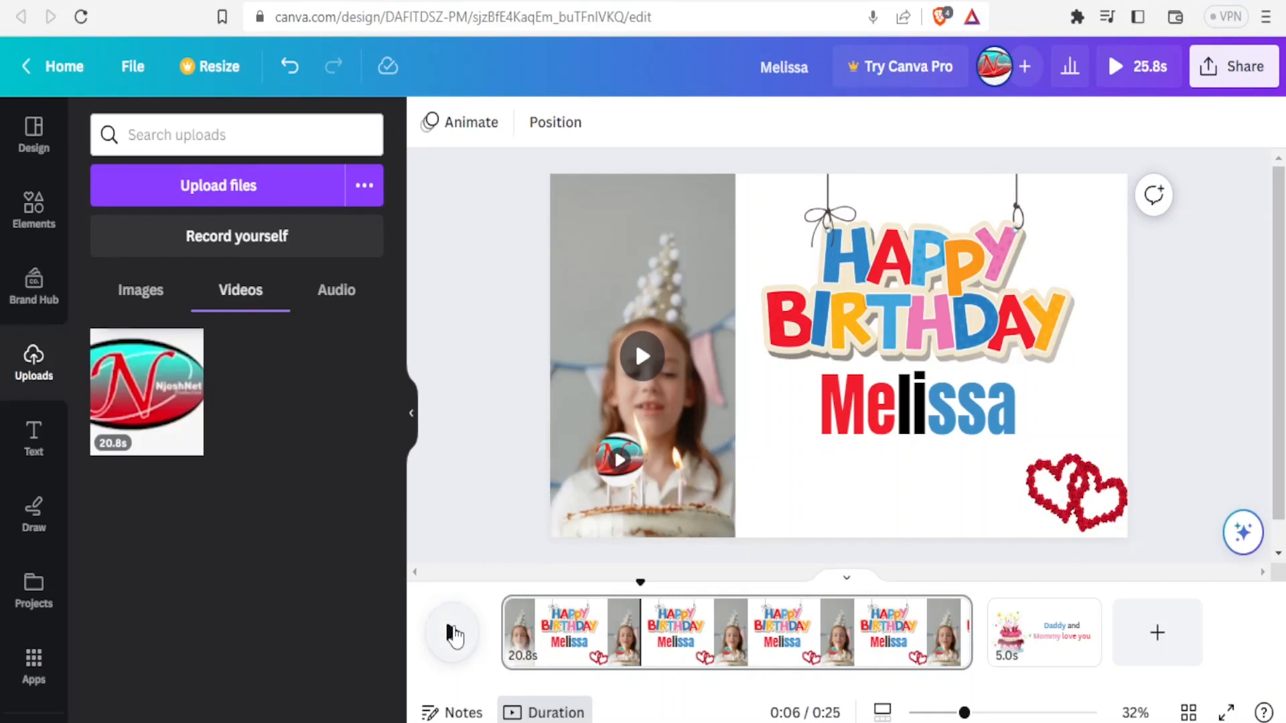
click(453, 633)
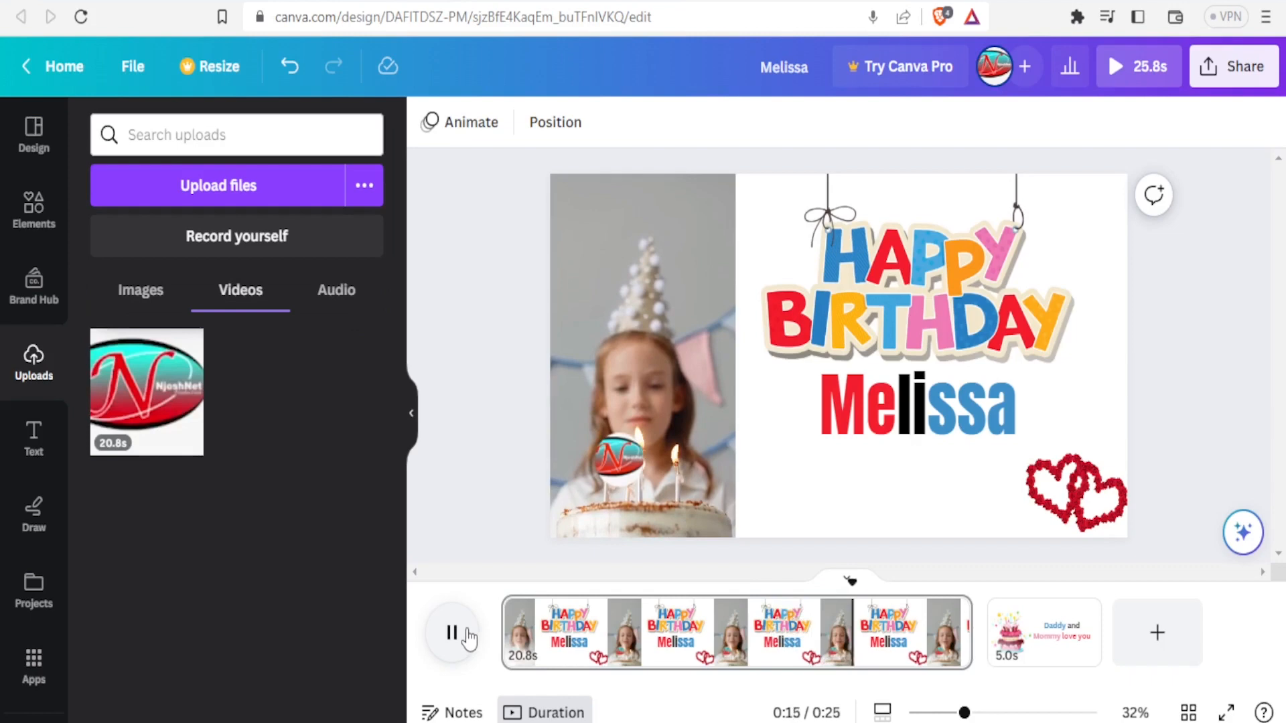
click(461, 636)
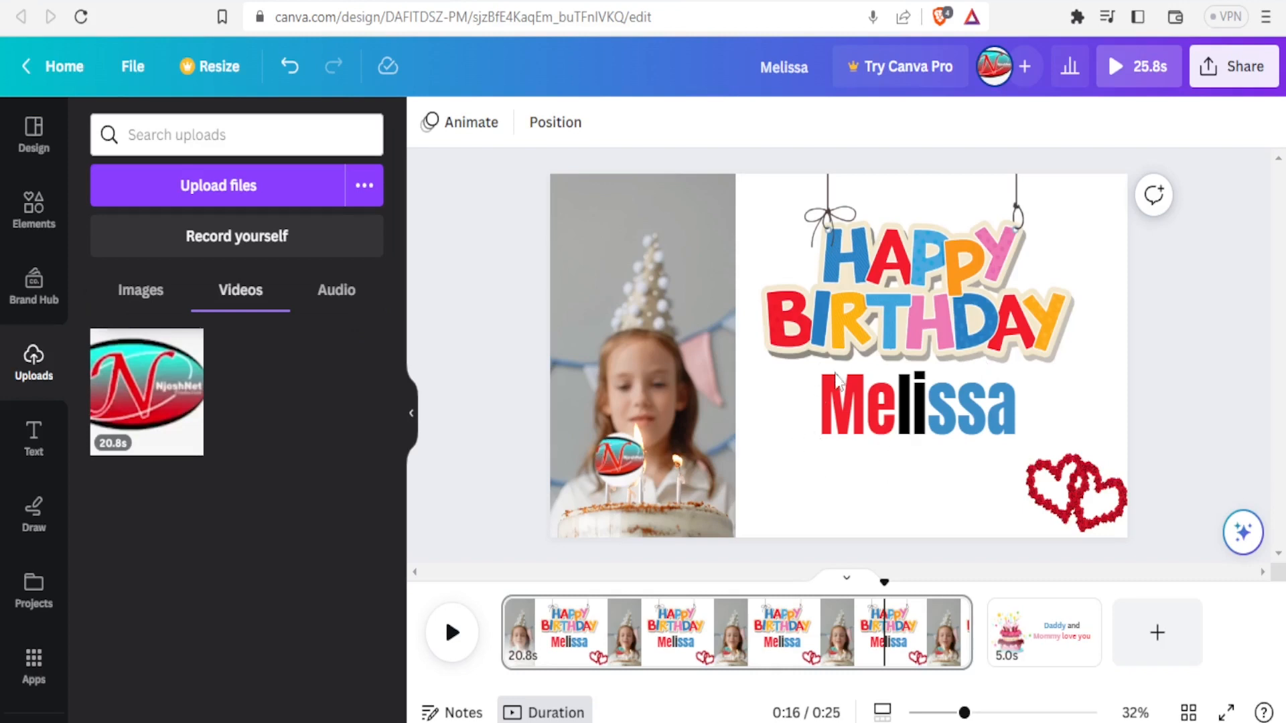
click(966, 341)
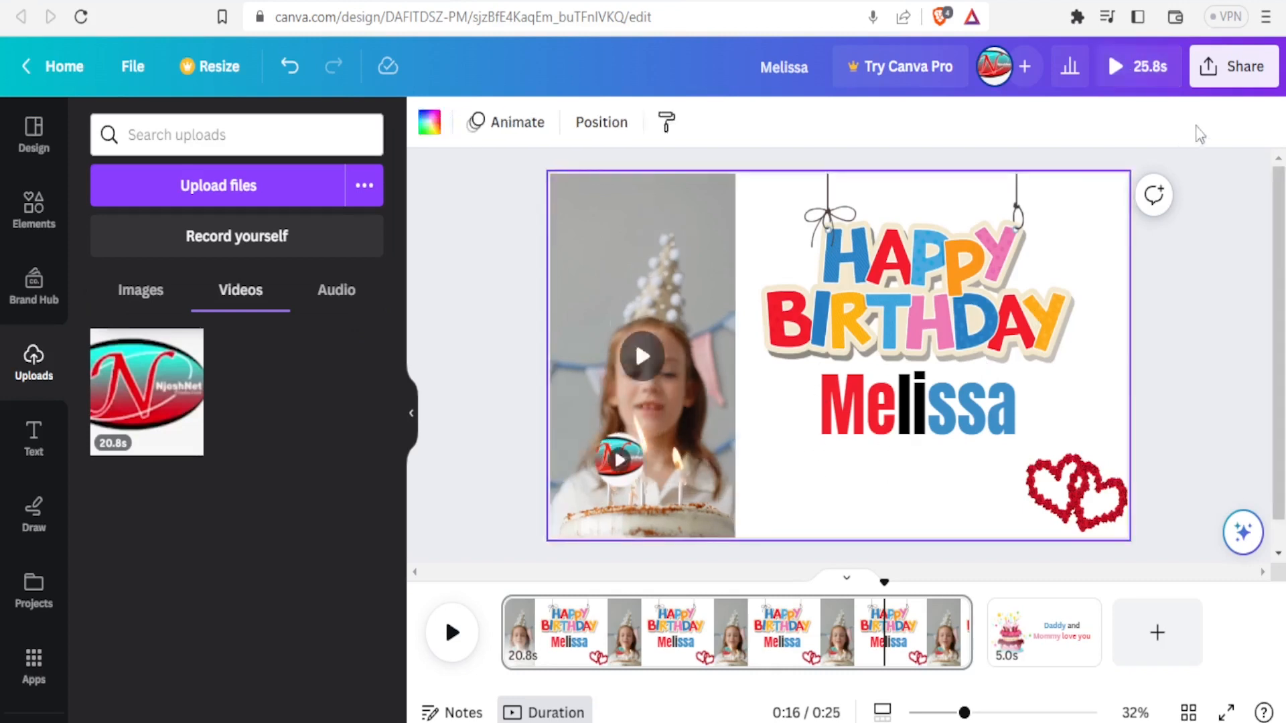
Examine the design's Present and record sharing option up to its recording studio, and return to the editor without recording
click(1227, 74)
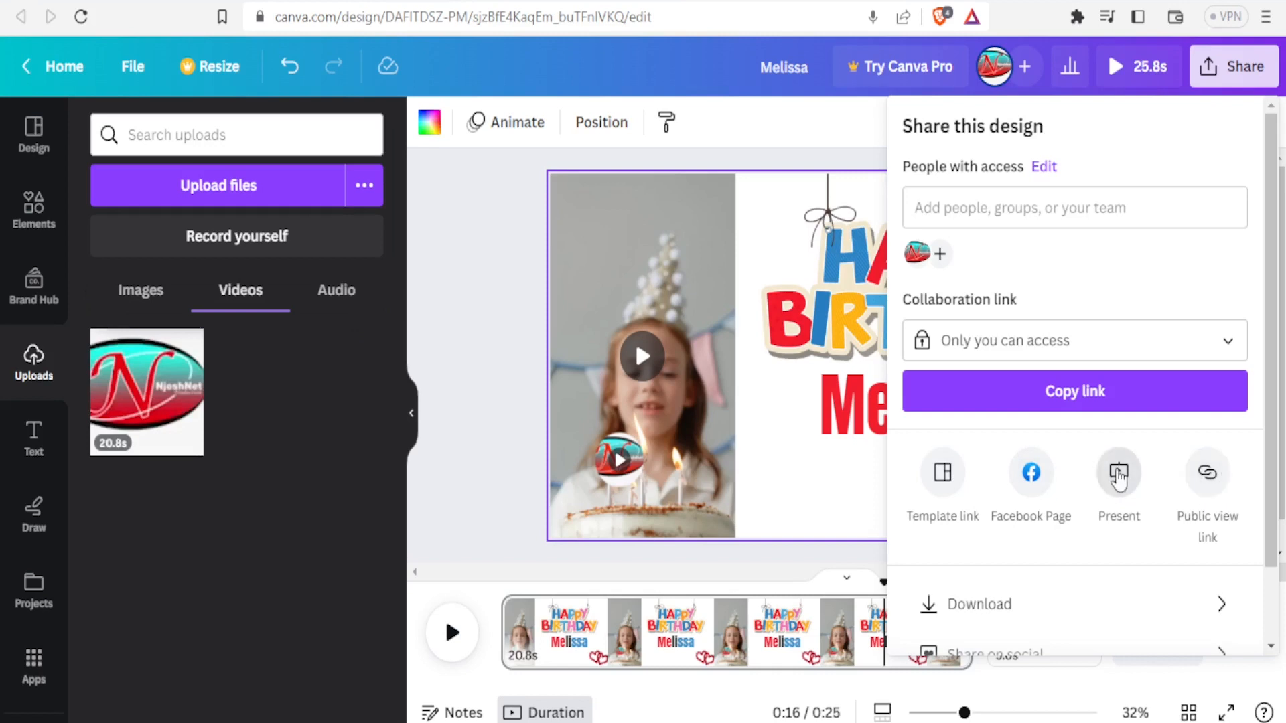
click(1117, 475)
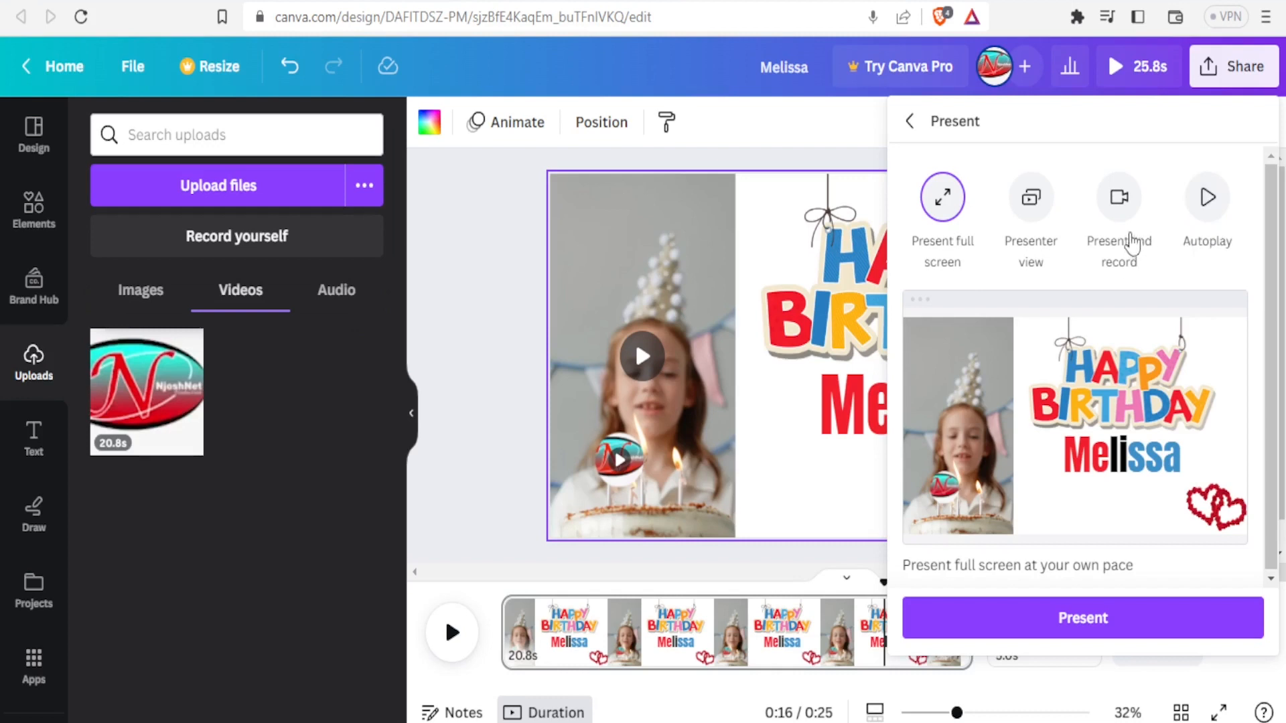
click(1119, 201)
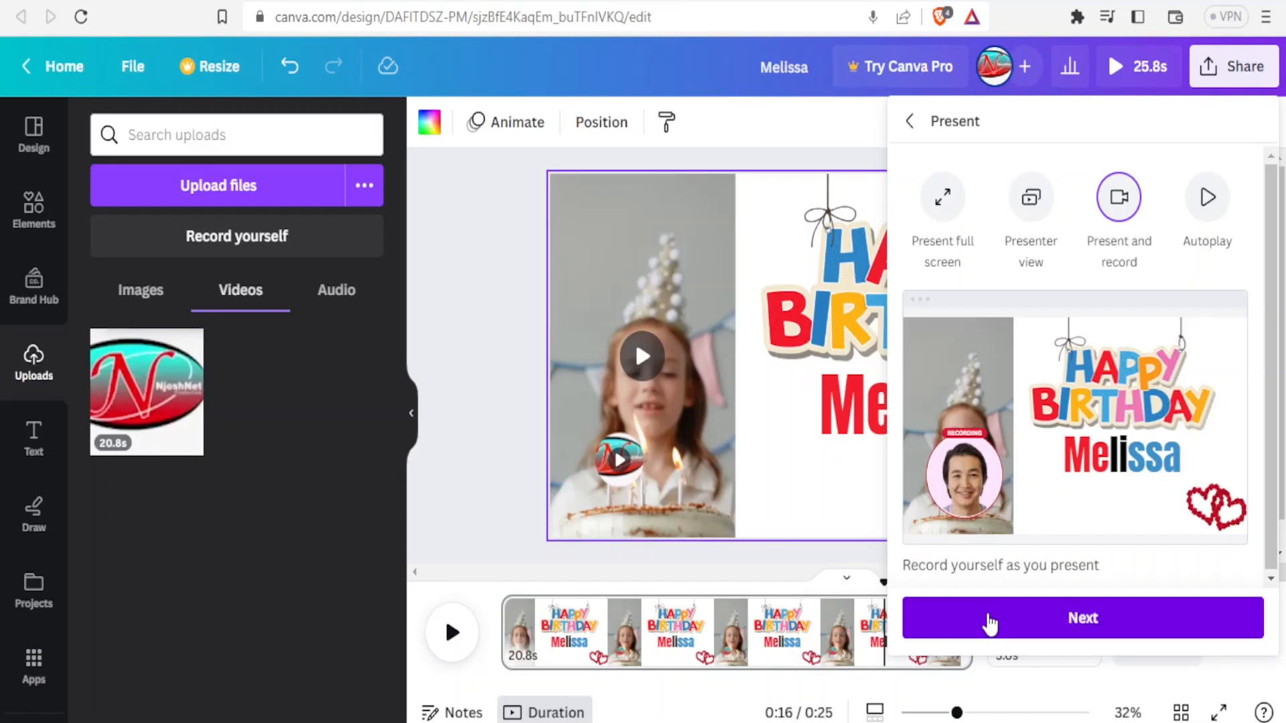
click(989, 622)
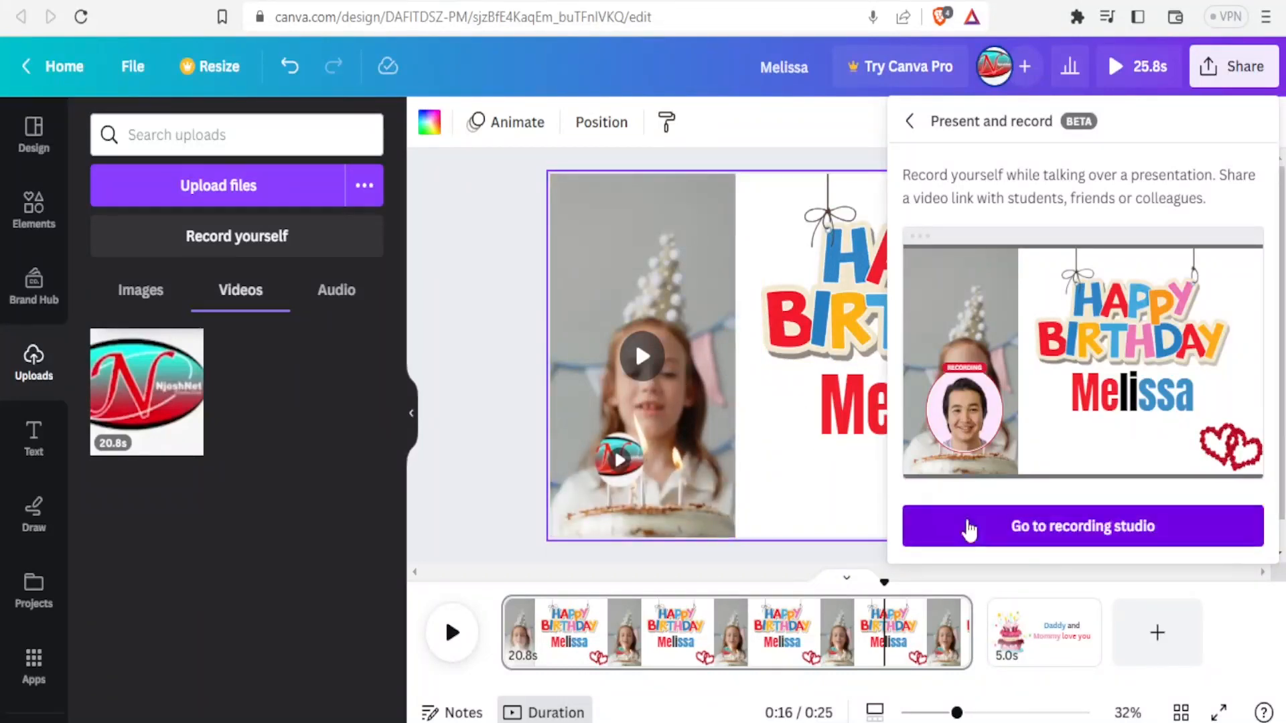
click(969, 528)
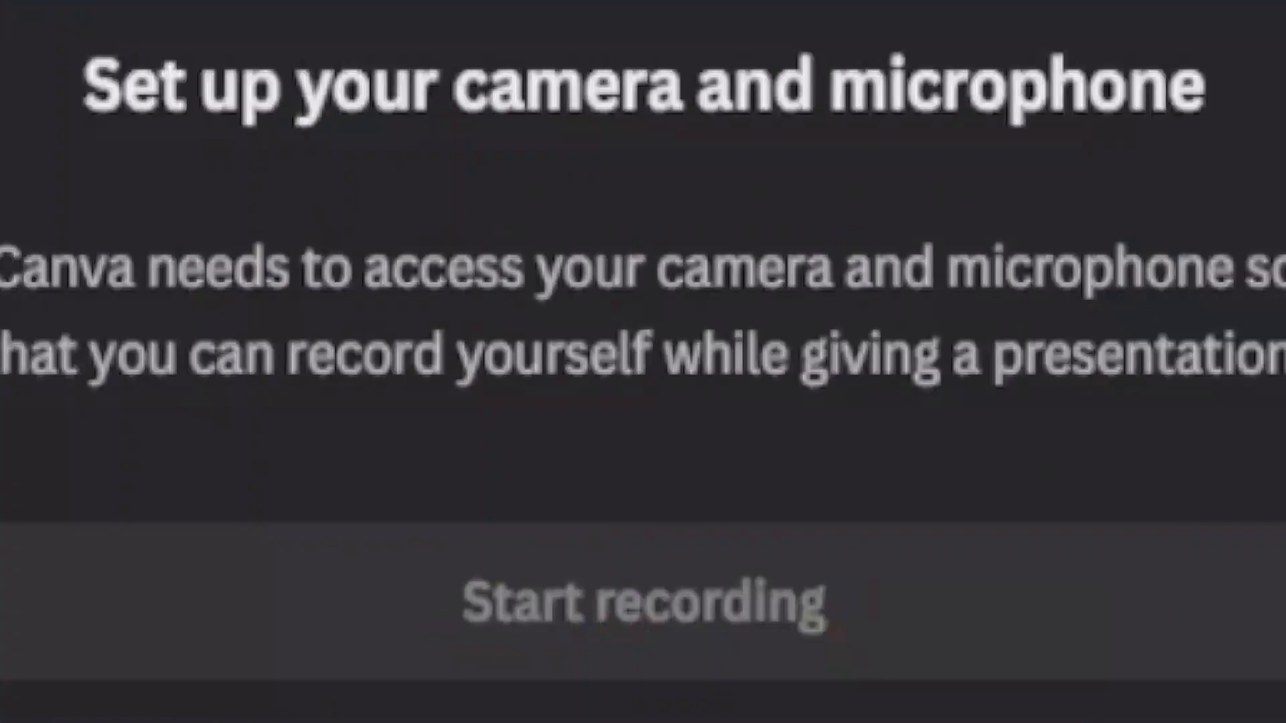
click(640, 492)
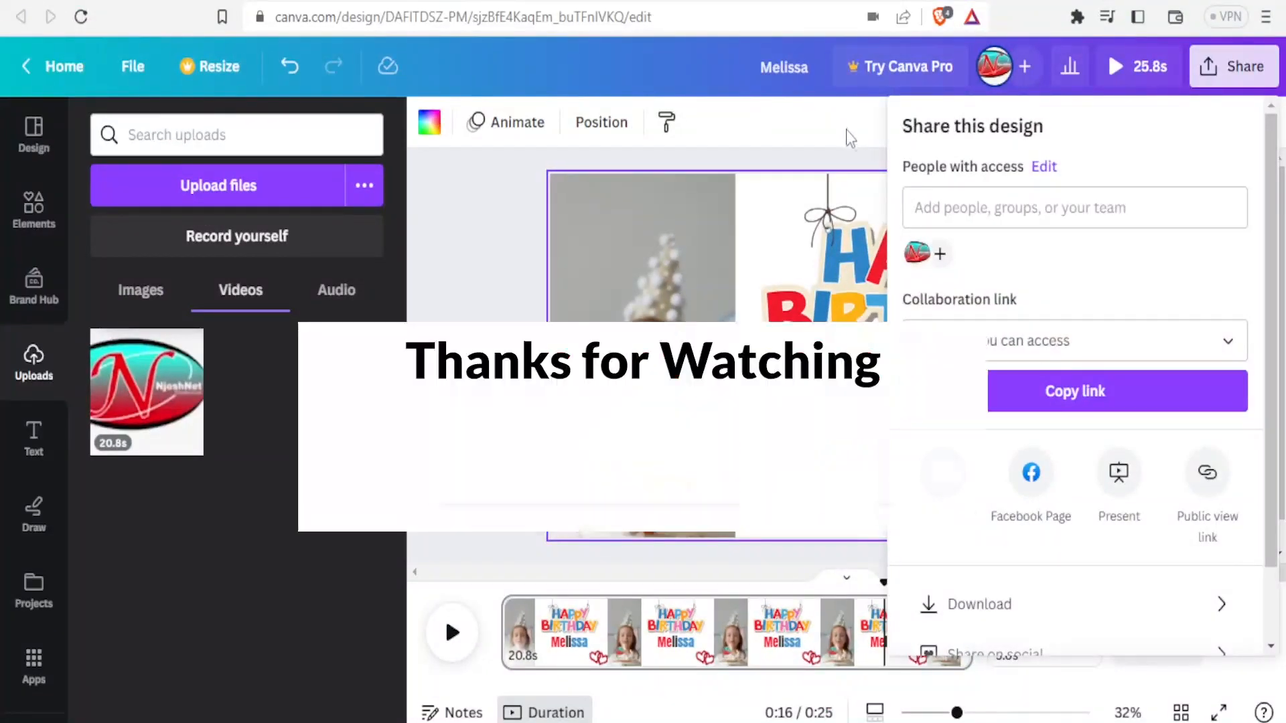
click(847, 137)
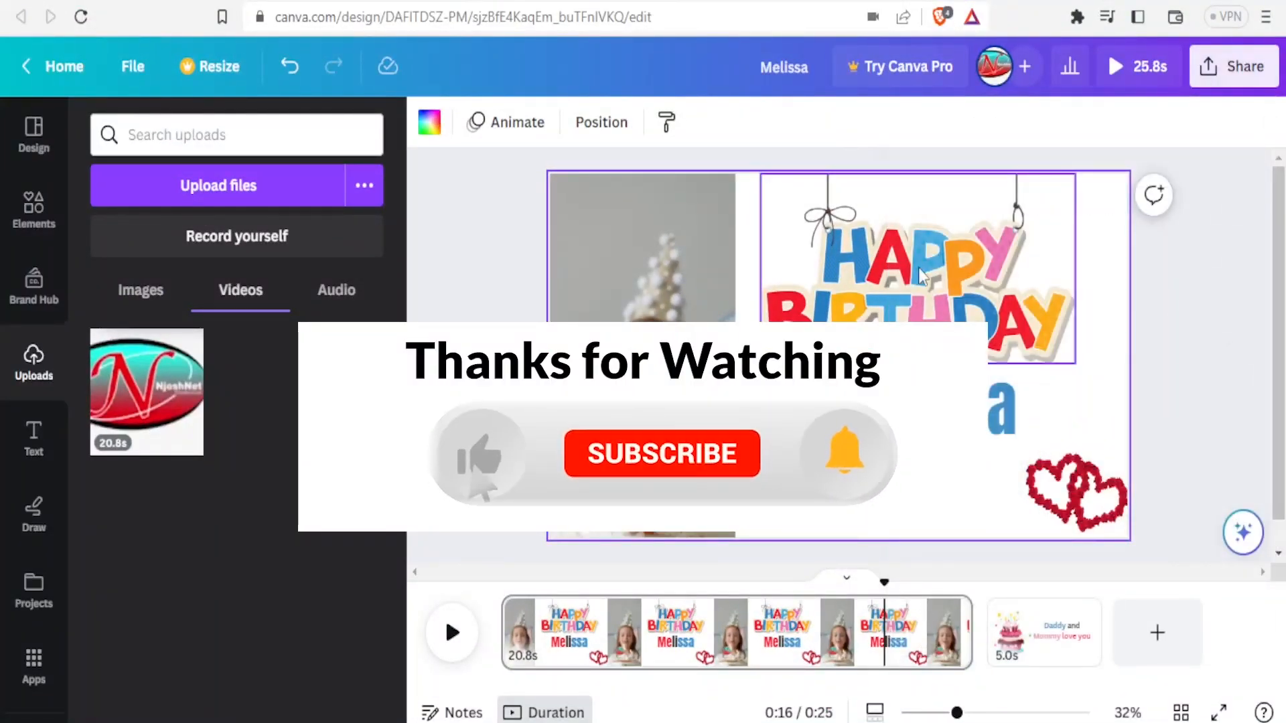